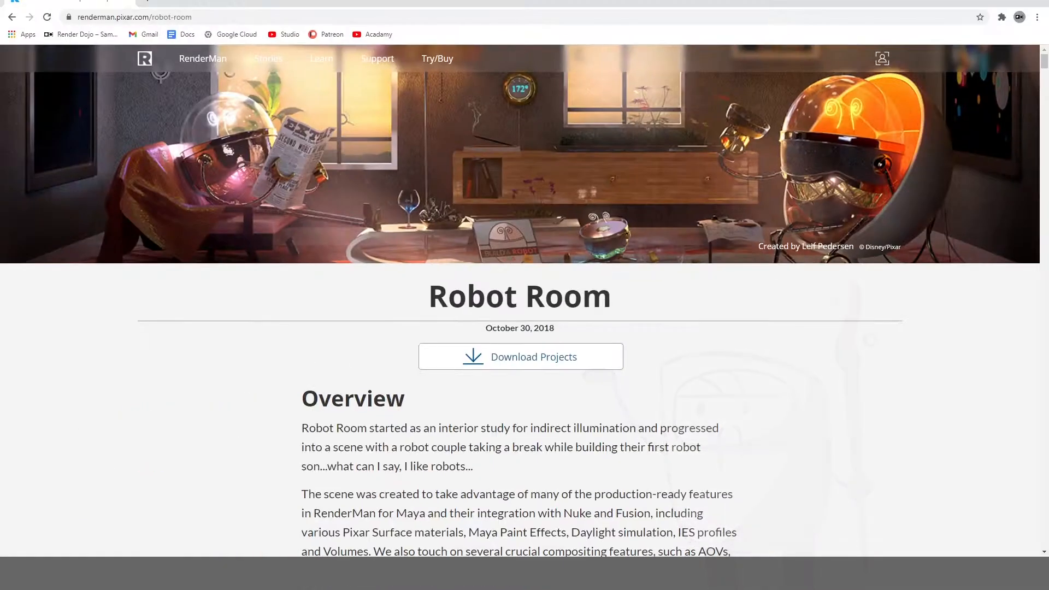
Step: Download the Maya version of the Robot Room project from the RenderMan page
{"action": "left_click", "coordinate": [518, 337]}
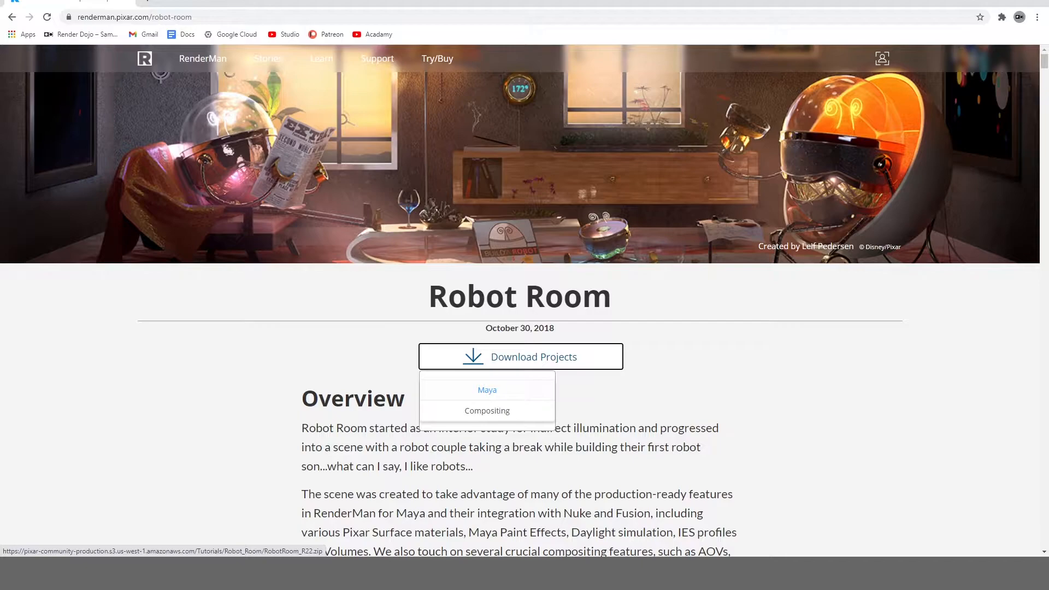
{"action": "left_click", "coordinate": [487, 390]}
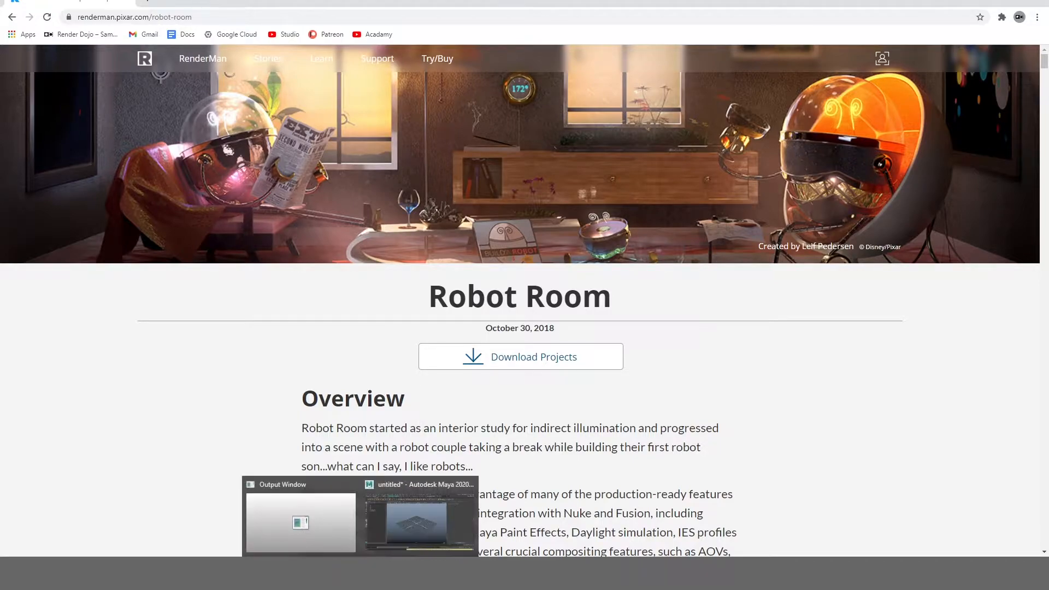
Step: Switch to Maya and set the current project to the RobotRoom folder on the Desktop
{"action": "left_click", "coordinate": [418, 516]}
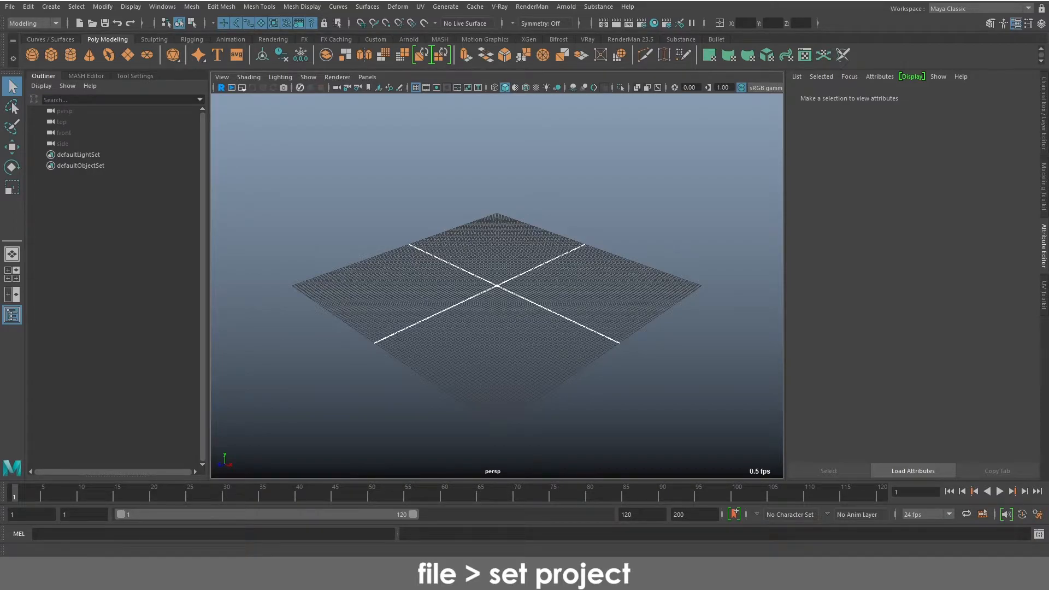
{"action": "left_click", "coordinate": [10, 6]}
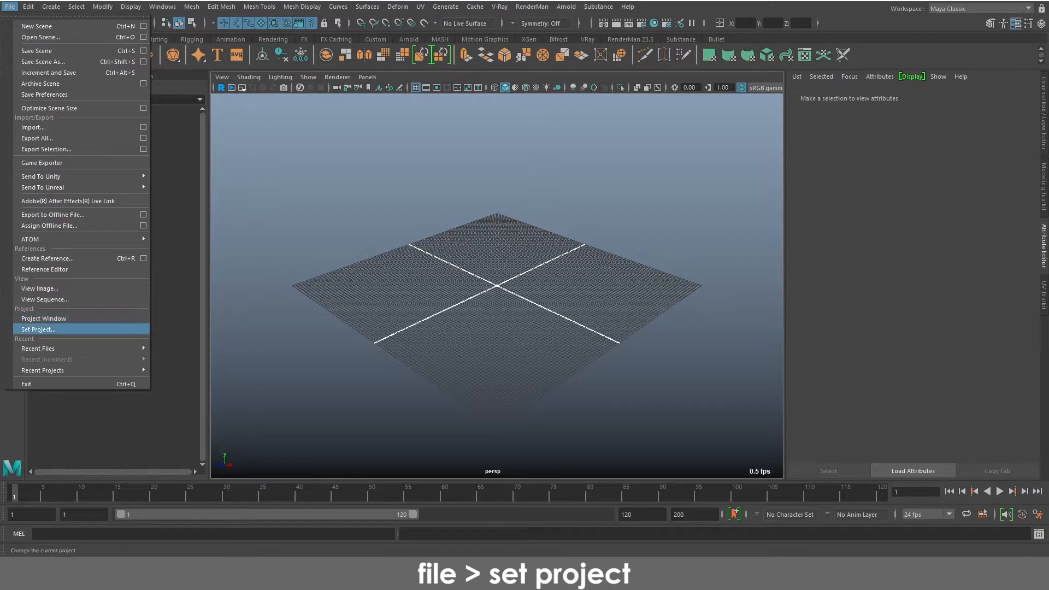
{"action": "left_click", "coordinate": [33, 328]}
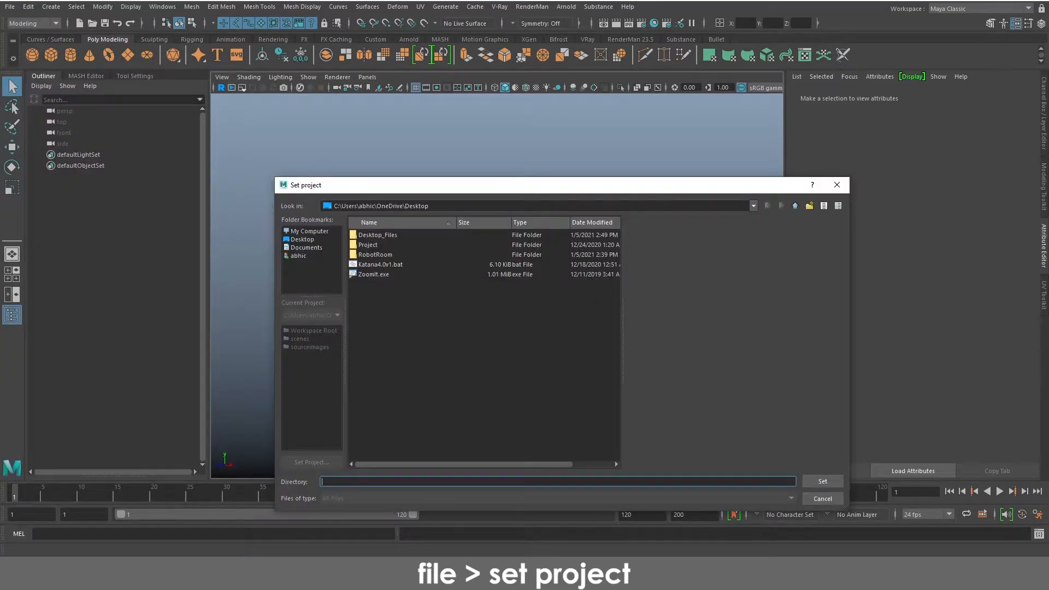
{"action": "double_click", "coordinate": [375, 255]}
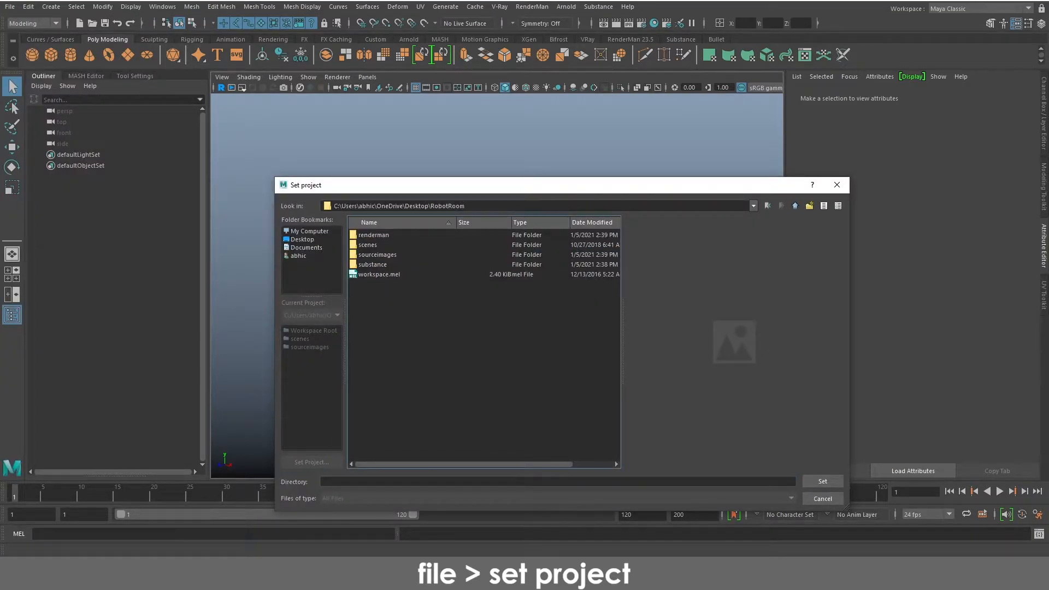
{"action": "left_click", "coordinate": [822, 480]}
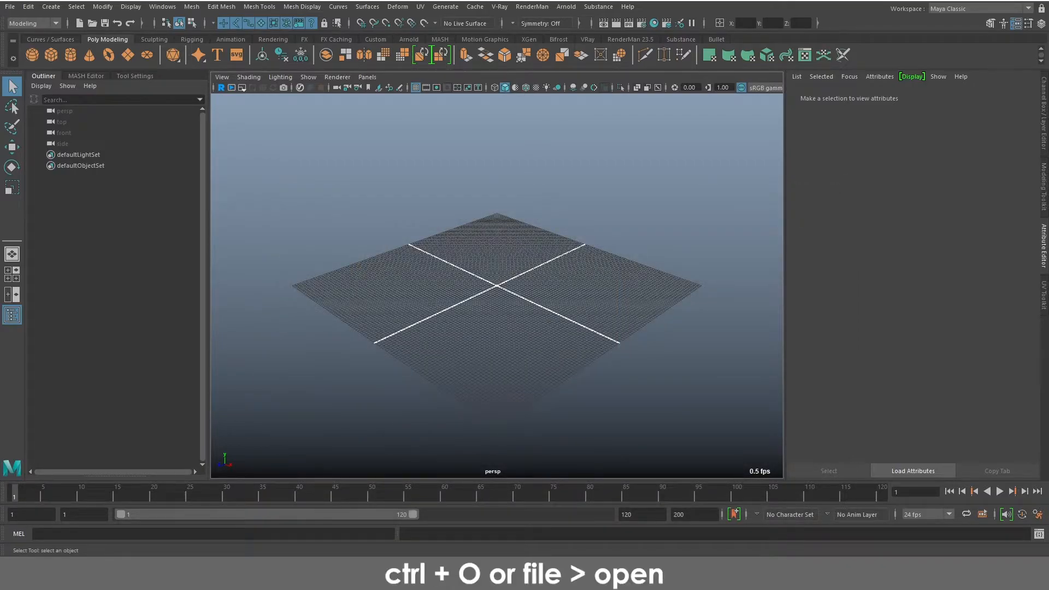
Step: Open the scene file robotRoom_R22.mb from the project's scenes folder
{"action": "key", "text": "ctrl+o"}
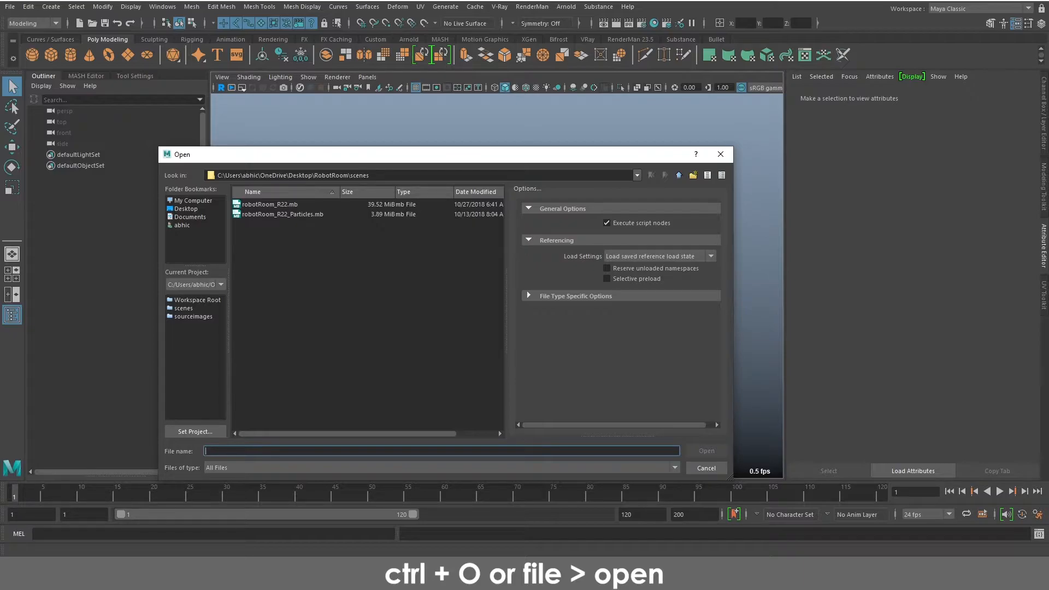
{"action": "left_click", "coordinate": [270, 205]}
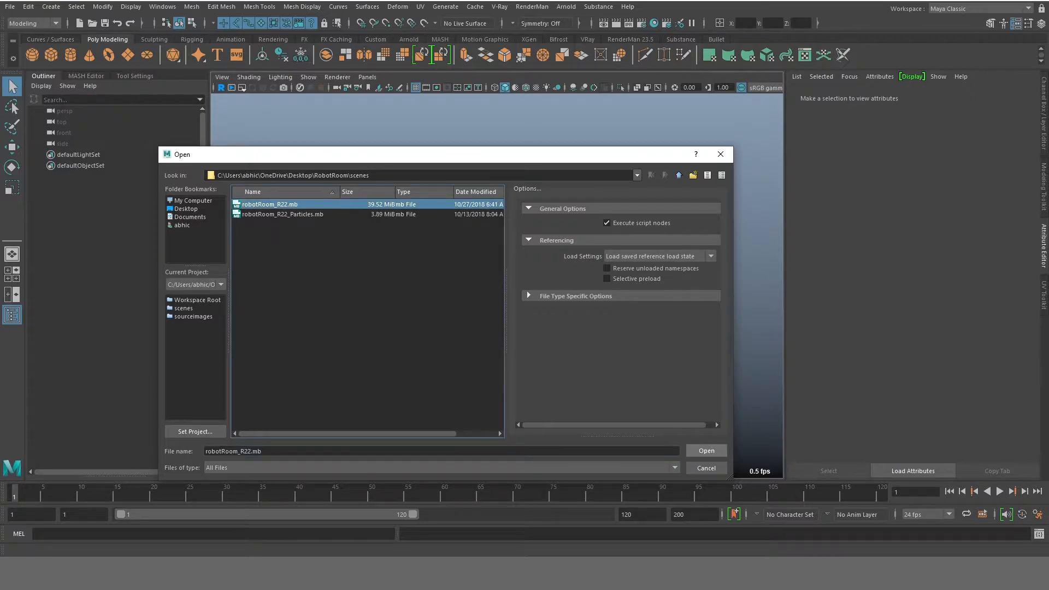
{"action": "left_click_drag", "start_coordinate": [445, 155], "coordinate": [485, 148]}
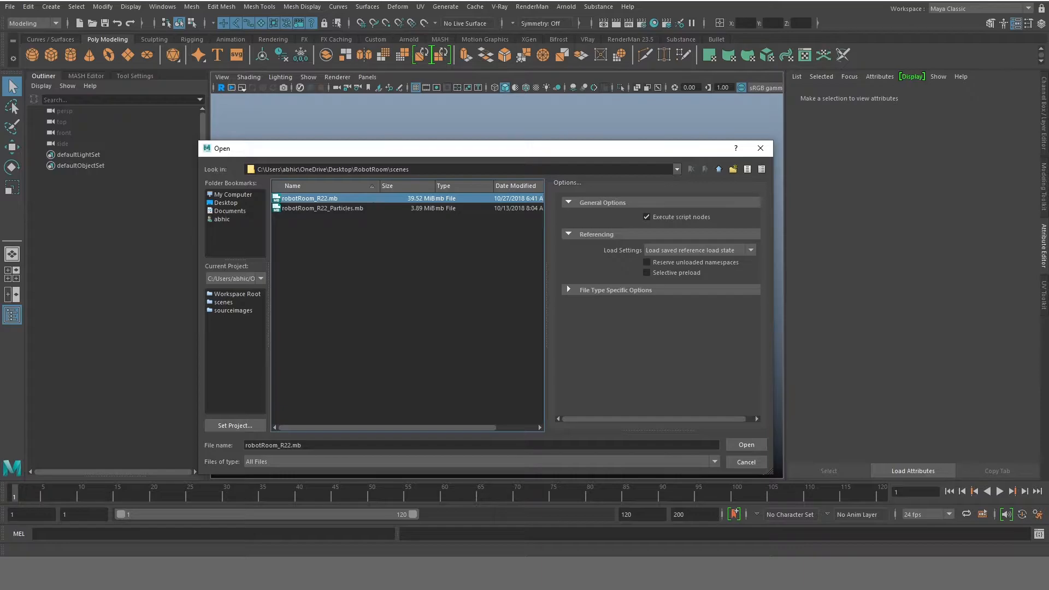
{"action": "key", "text": "Return"}
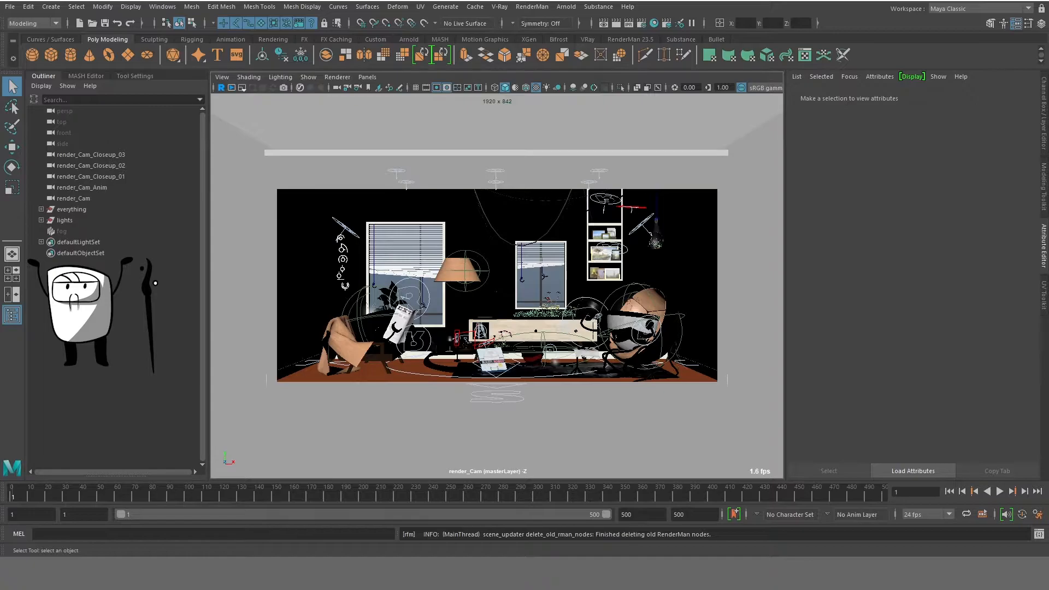
Step: Hide the lights group and switch the viewport from the render camera to the persp camera
{"action": "left_click", "coordinate": [64, 220]}
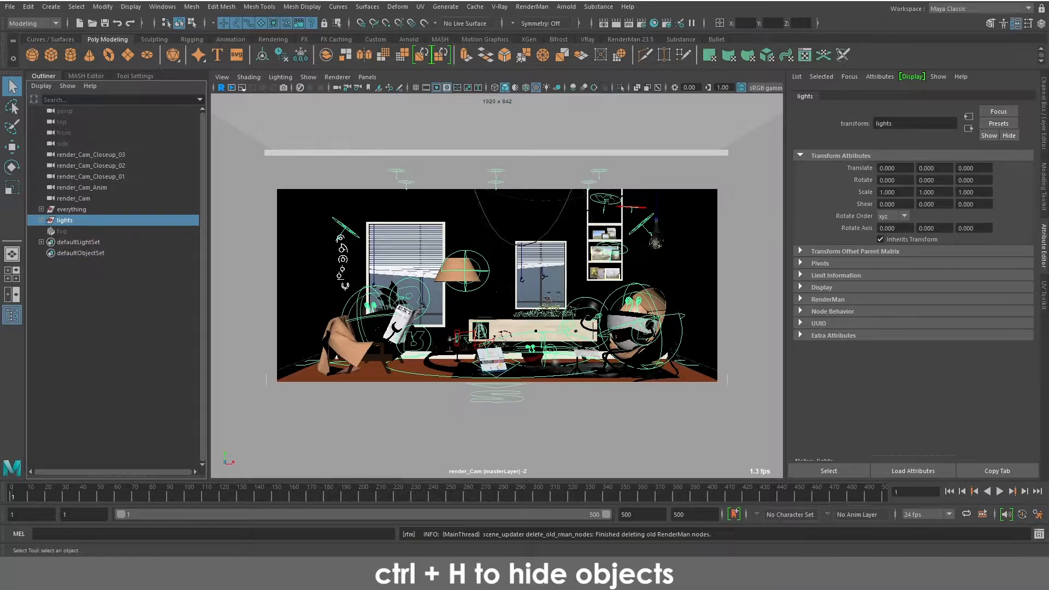
{"action": "key", "text": "ctrl+h"}
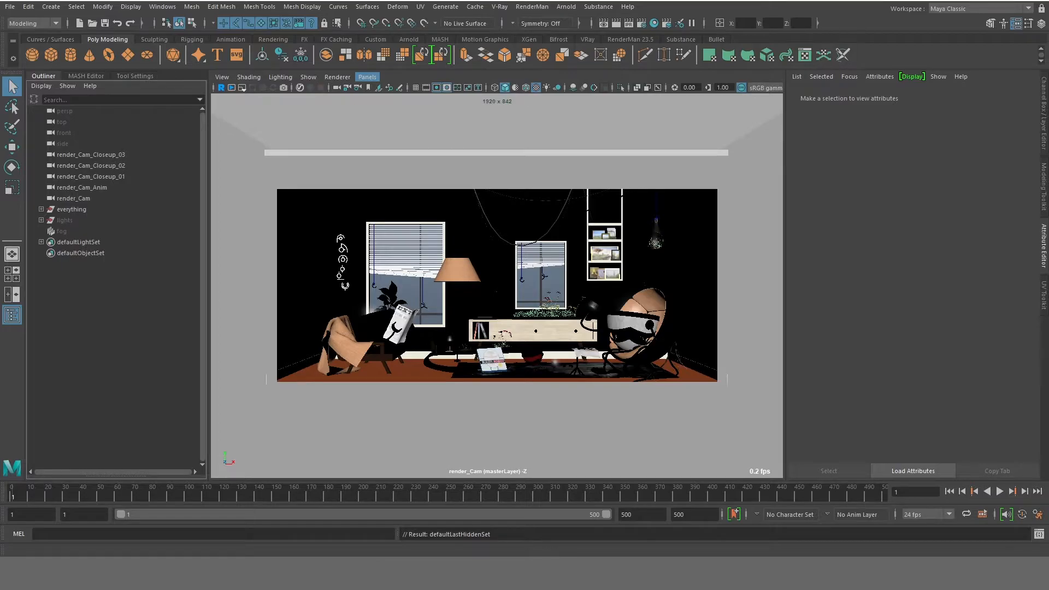
{"action": "left_click", "coordinate": [367, 76]}
{"action": "mouse_move", "coordinate": [385, 88]}
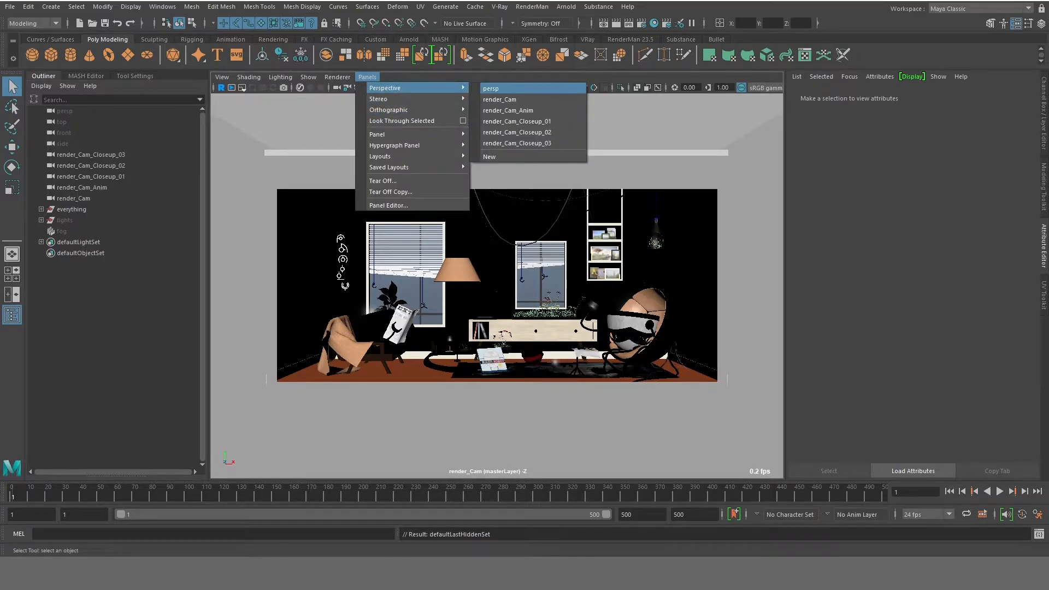
{"action": "left_click", "coordinate": [505, 87]}
{"action": "scroll", "coordinate": [496, 285], "scroll_direction": "down", "scroll_amount": 3}
{"action": "left_click_drag", "start_coordinate": [464, 289], "coordinate": [546, 273], "text": "alt"}
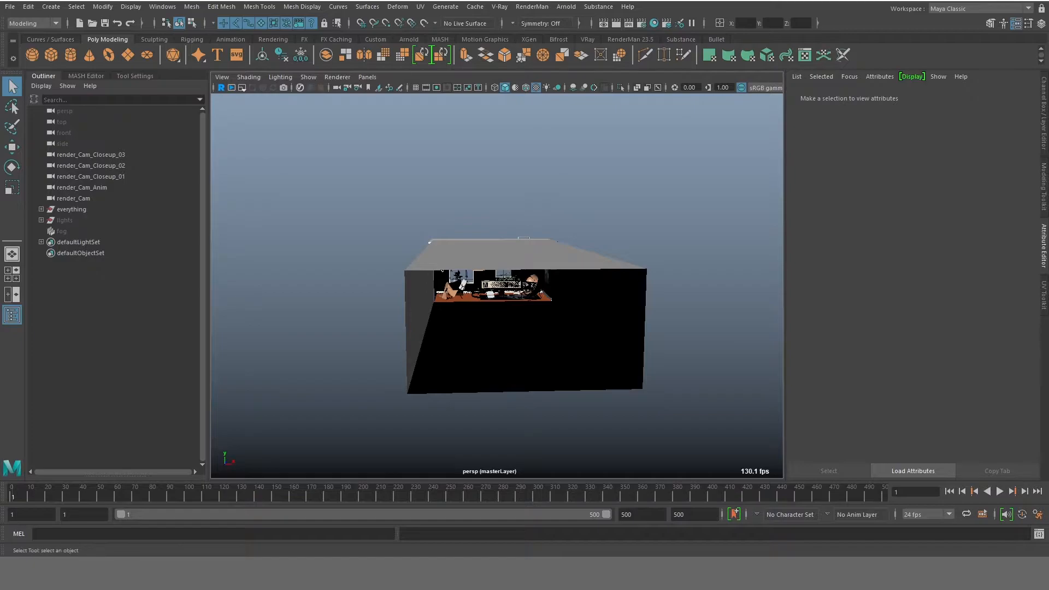
Step: Set the viewport shading to use the default material on all objects
{"action": "left_click", "coordinate": [248, 77]}
{"action": "left_click", "coordinate": [249, 77]}
{"action": "left_click", "coordinate": [274, 165]}
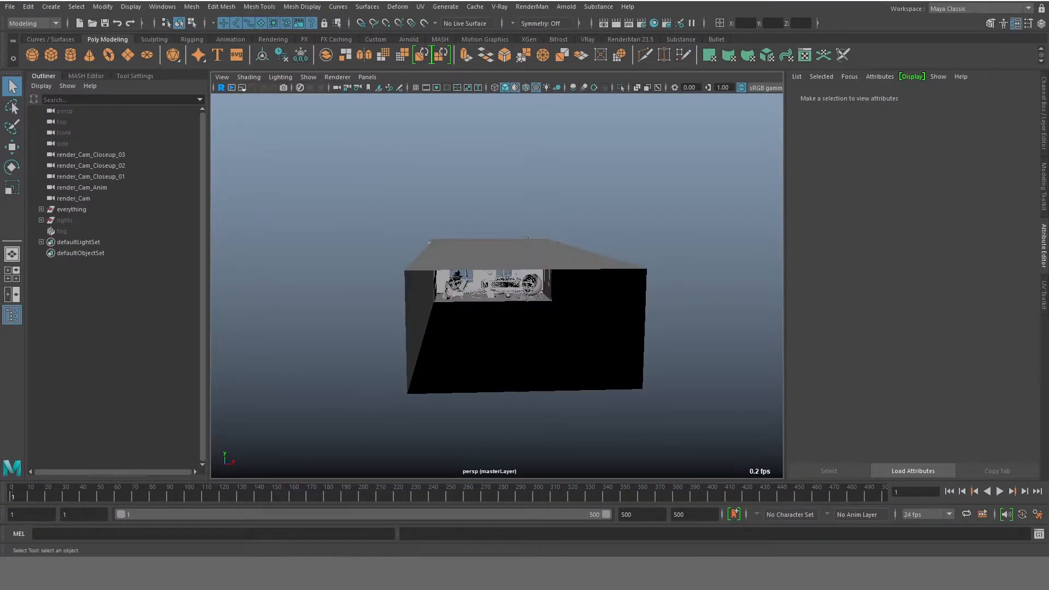
Step: Hide the large lightBlocker box in front of the room and frame the remaining room geometry
{"action": "scroll", "coordinate": [497, 285], "scroll_direction": "up", "scroll_amount": 1}
{"action": "left_click_drag", "start_coordinate": [464, 295], "coordinate": [546, 298], "text": "alt"}
{"action": "scroll", "coordinate": [497, 286], "scroll_direction": "down", "scroll_amount": 4}
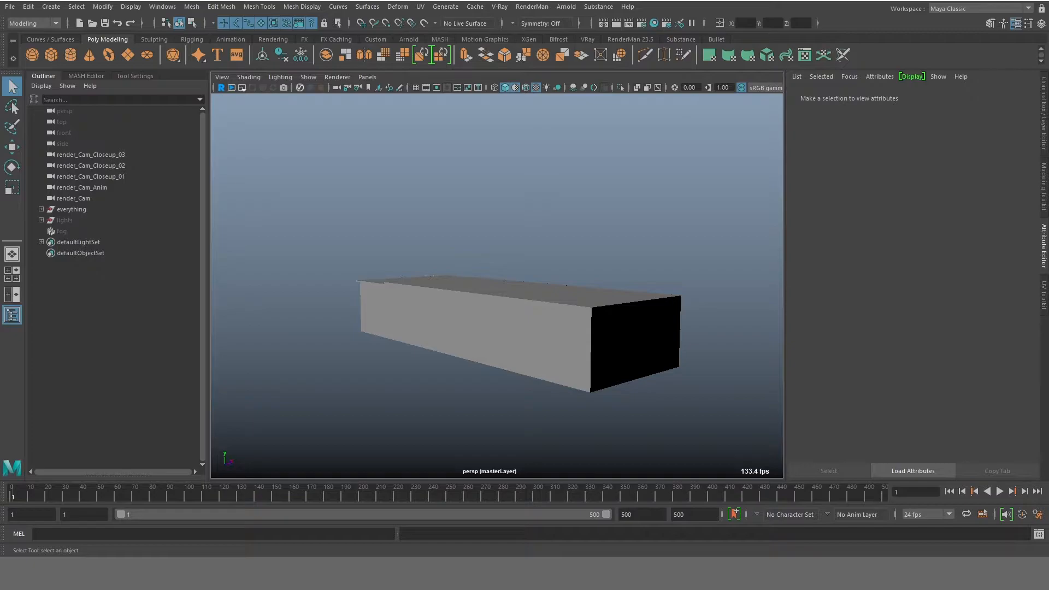
{"action": "left_click", "coordinate": [516, 328]}
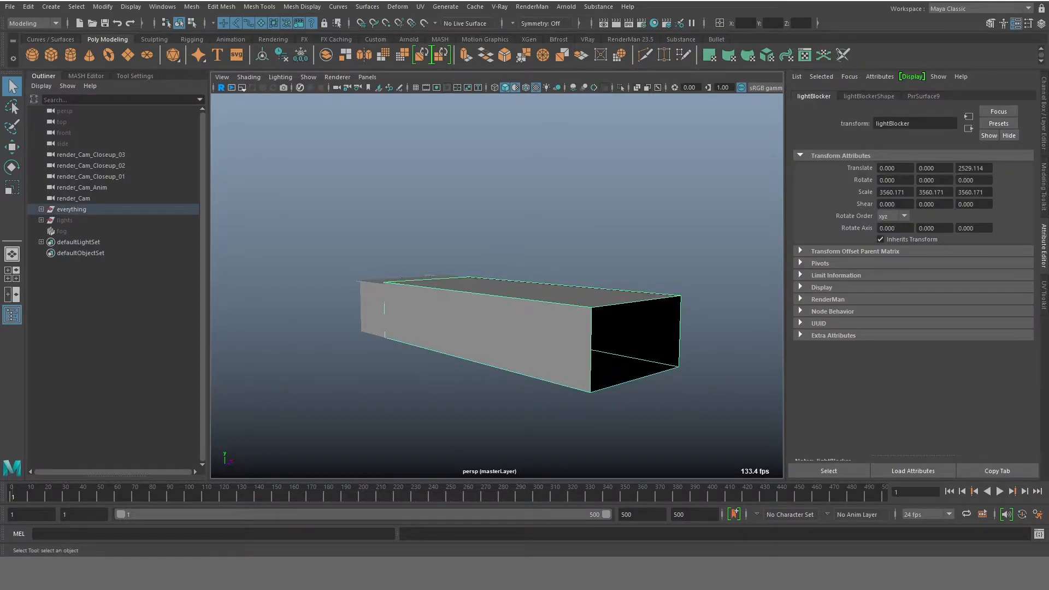
{"action": "key", "text": "ctrl+h"}
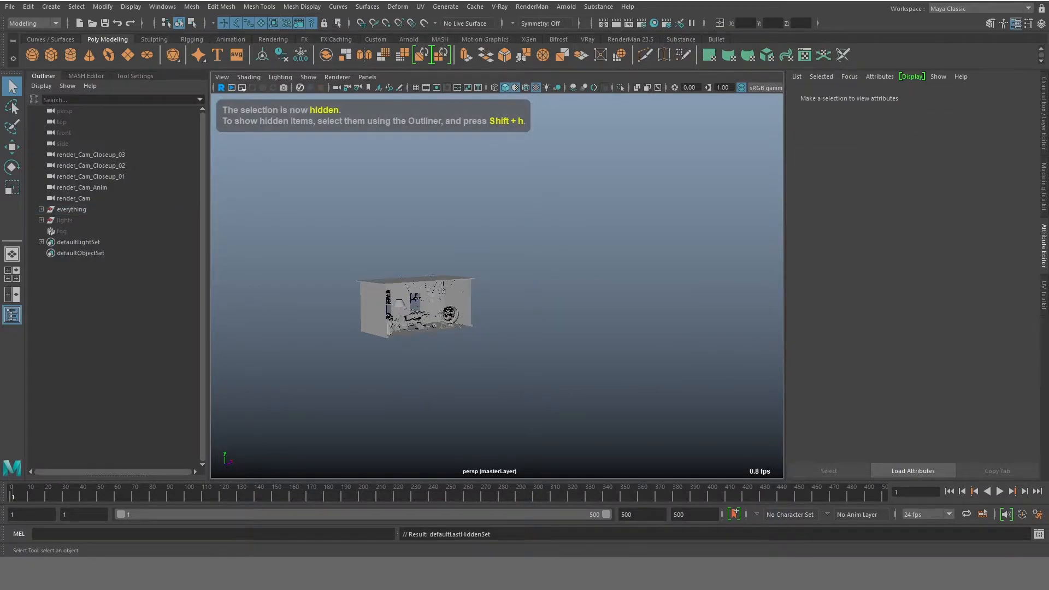
{"action": "key", "text": "f"}
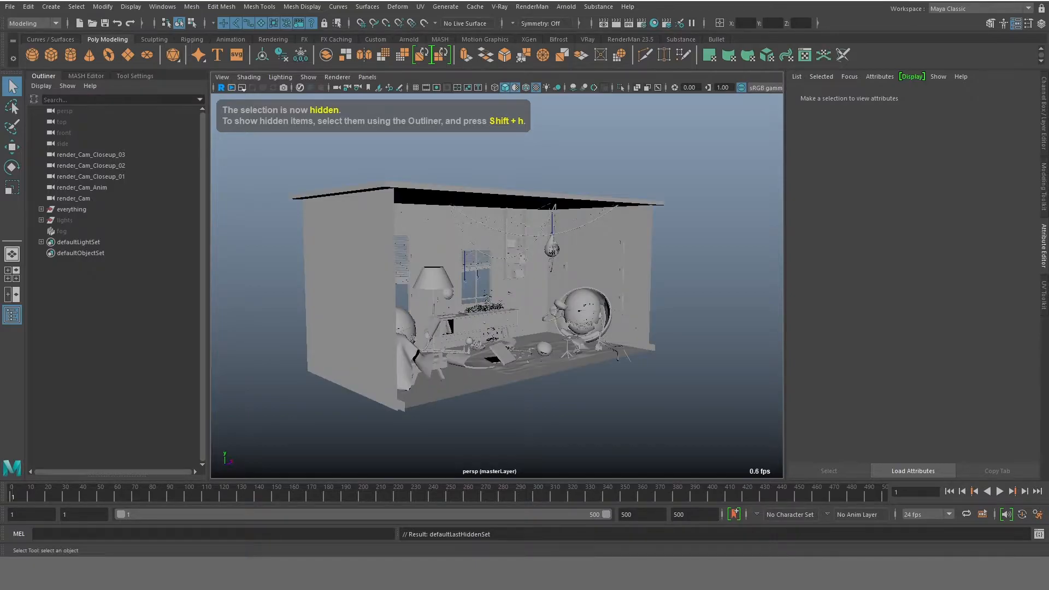
{"action": "left_click_drag", "start_coordinate": [491, 273], "coordinate": [338, 271], "text": "alt"}
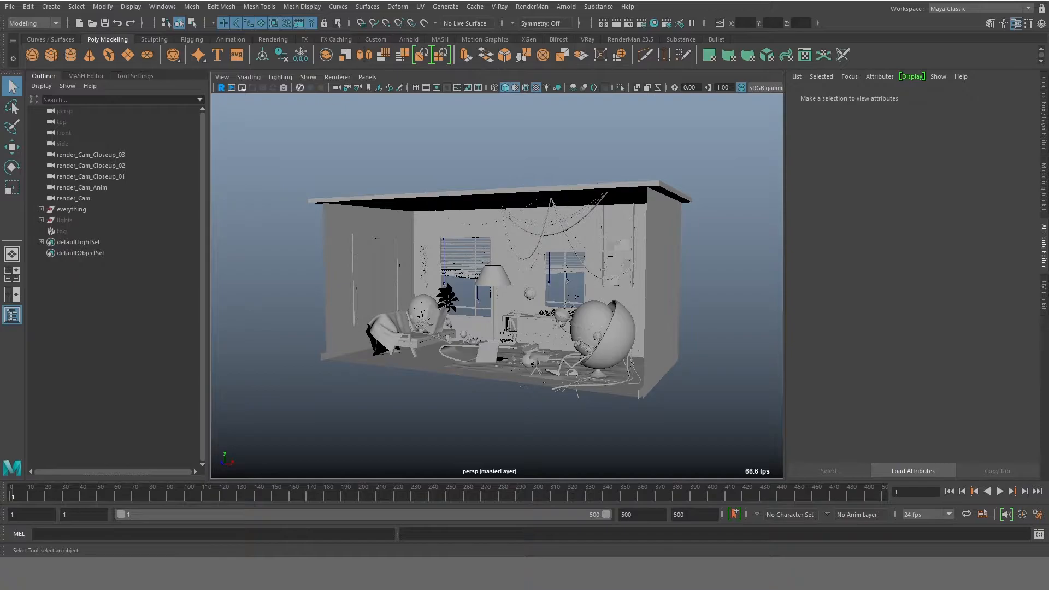
{"action": "scroll", "coordinate": [500, 290], "scroll_direction": "up", "scroll_amount": 3}
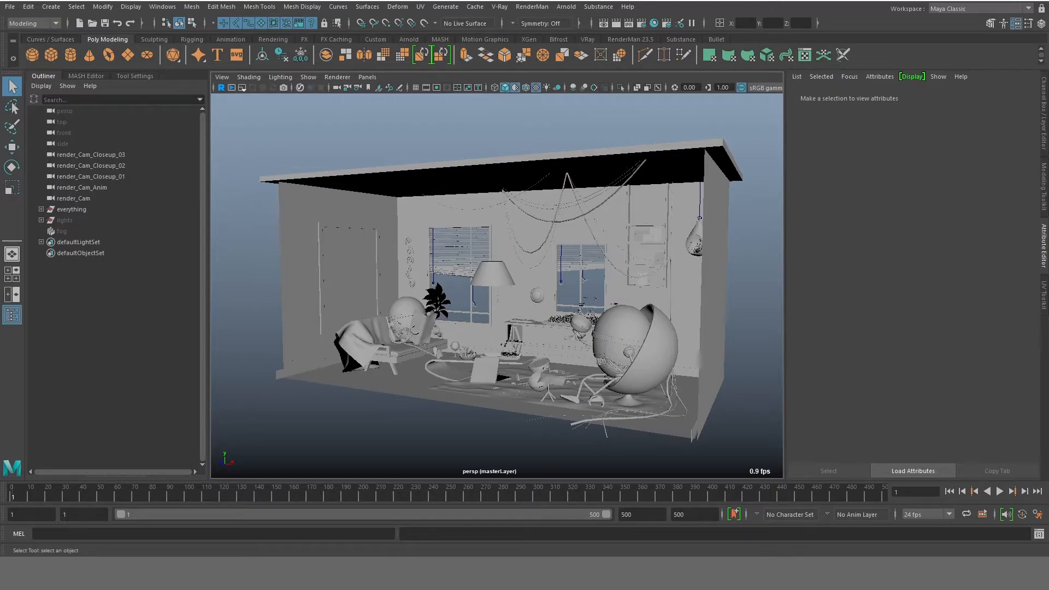
Step: Filter the Outliner to list only NURBS objects and expand the everything group and its whole home hierarchy
{"action": "left_click", "coordinate": [68, 86]}
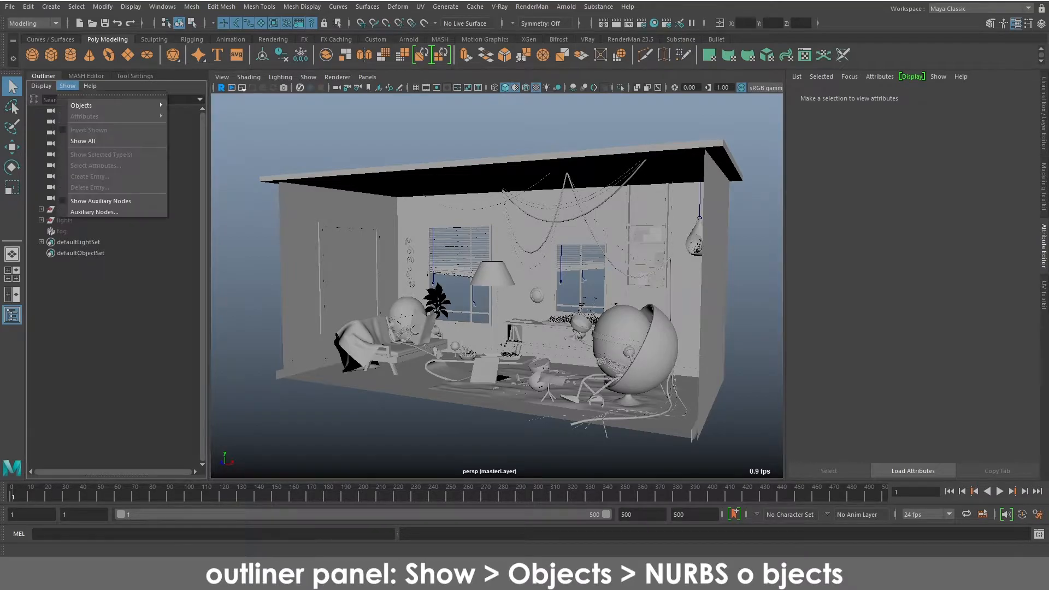
{"action": "mouse_move", "coordinate": [109, 104]}
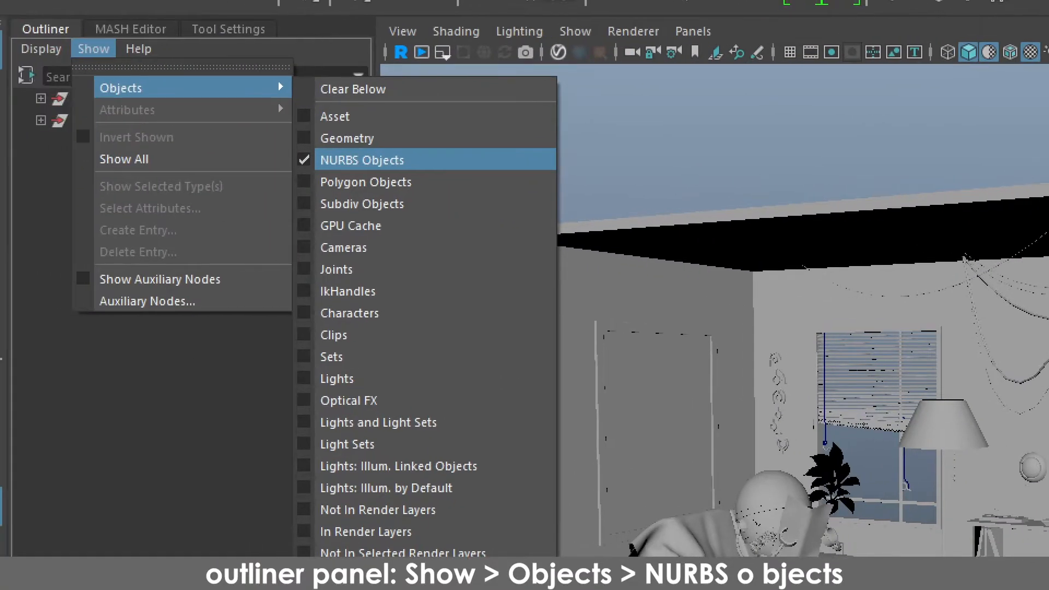
{"action": "left_click", "coordinate": [362, 160]}
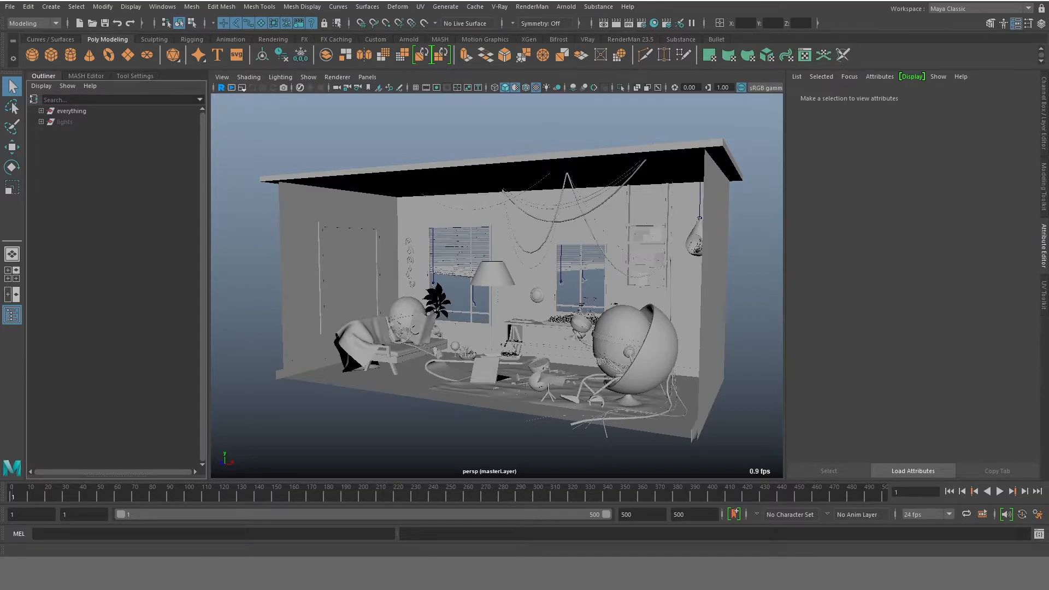
{"action": "left_click", "coordinate": [40, 111]}
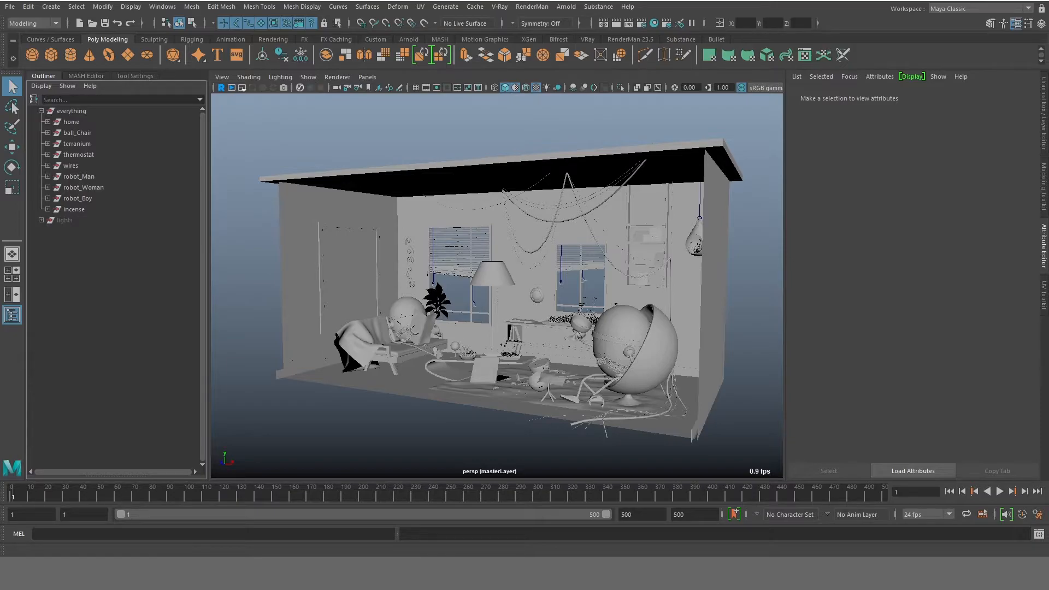
{"action": "left_click", "coordinate": [47, 122], "text": "shift"}
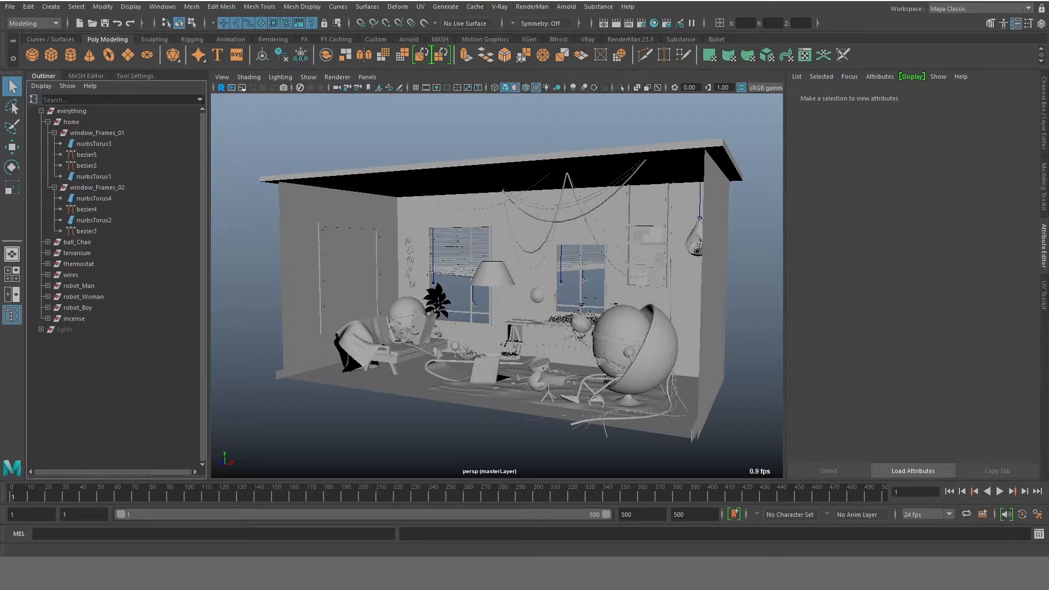
Step: Inspect the window_Frames_01 NURBS objects up close and hide bezier5, bezier2 and nurbsTorus1
{"action": "left_click", "coordinate": [94, 144]}
{"action": "key", "text": "f"}
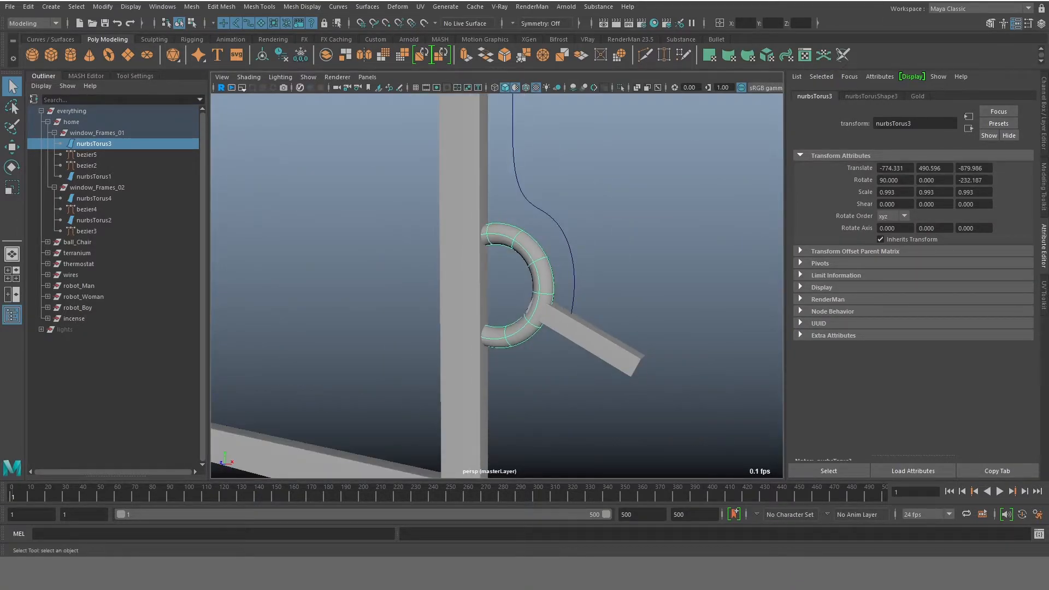
{"action": "scroll", "coordinate": [497, 286], "scroll_direction": "down", "scroll_amount": 3}
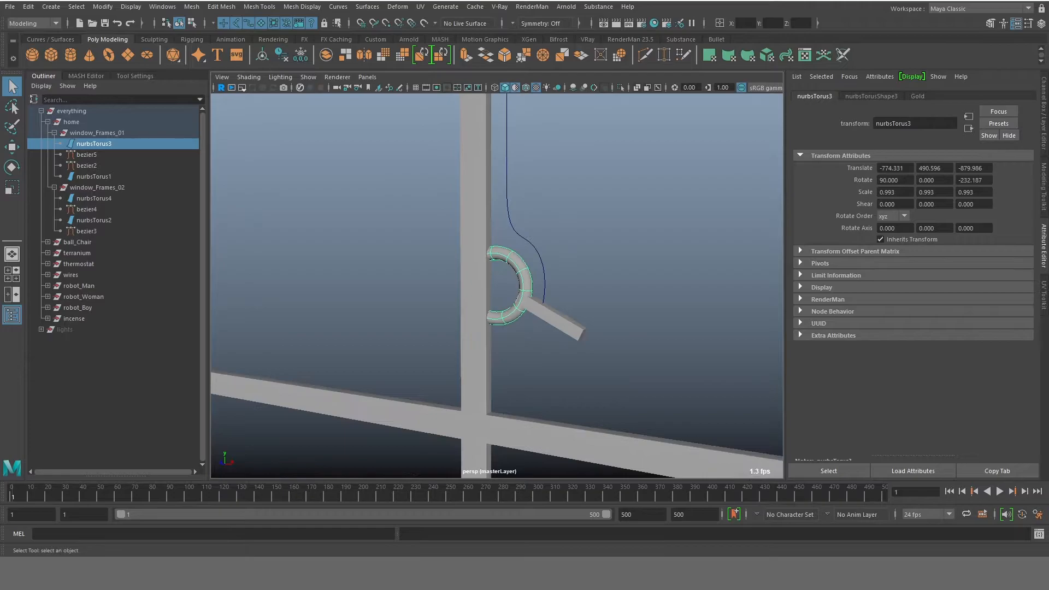
{"action": "left_click", "coordinate": [86, 154]}
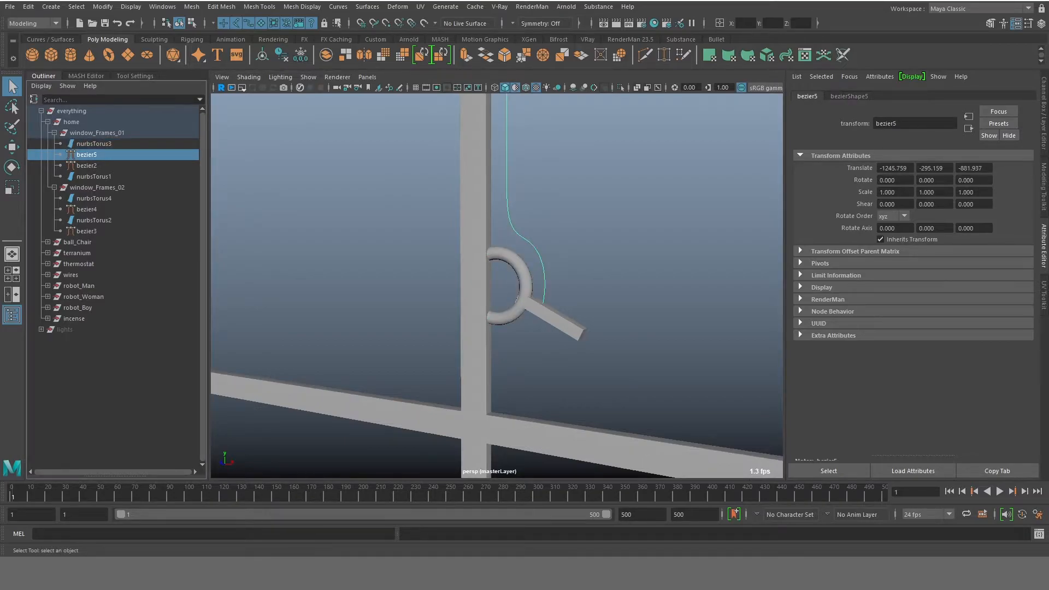
{"action": "scroll", "coordinate": [503, 287], "scroll_direction": "down", "scroll_amount": 5}
{"action": "left_click_drag", "start_coordinate": [497, 328], "coordinate": [476, 262], "text": "alt"}
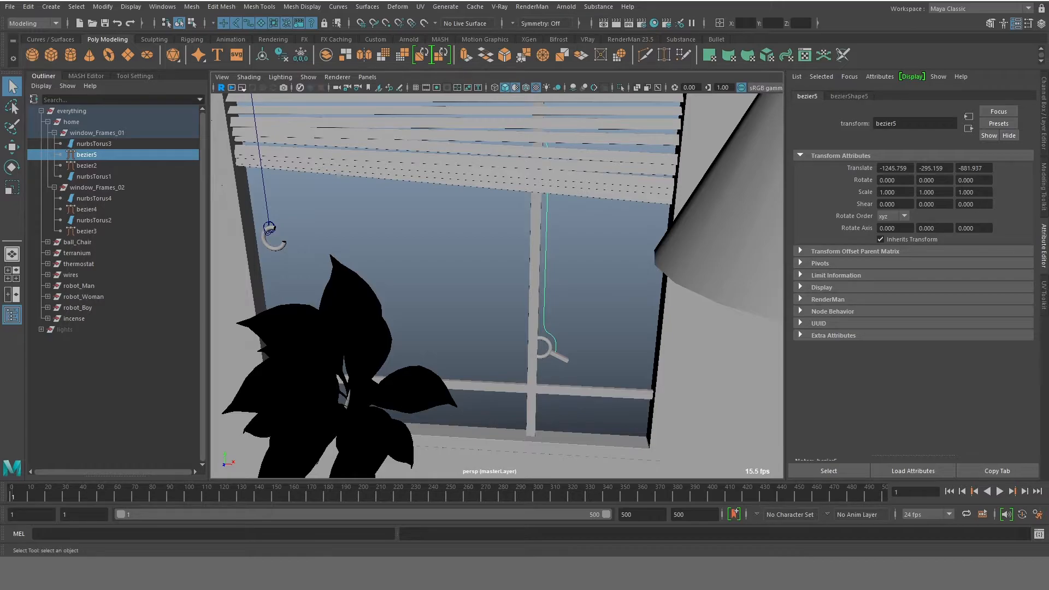
{"action": "left_click", "coordinate": [94, 177], "text": "shift"}
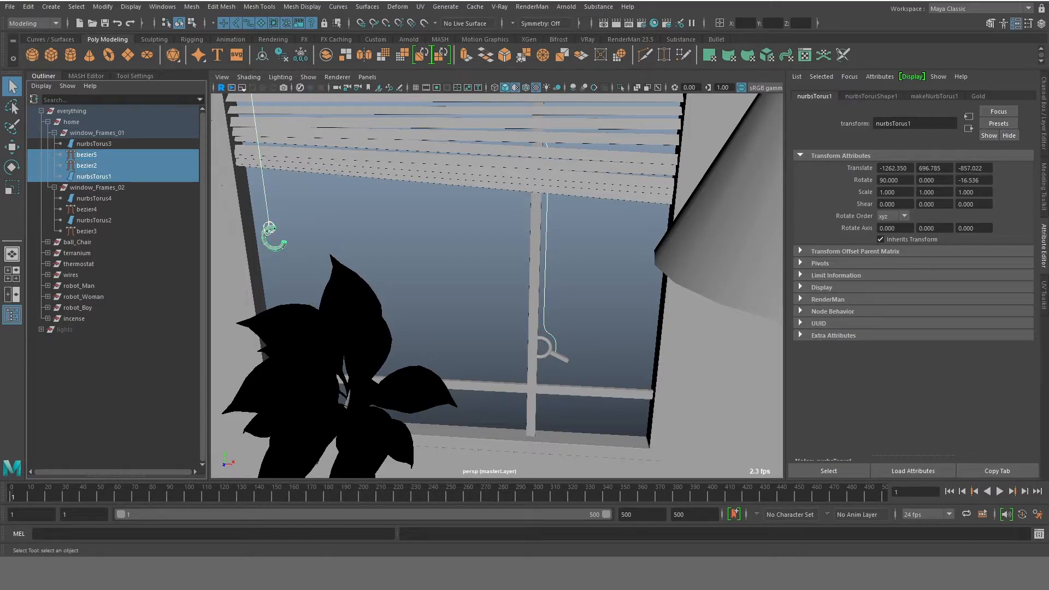
{"action": "key", "text": "ctrl+h"}
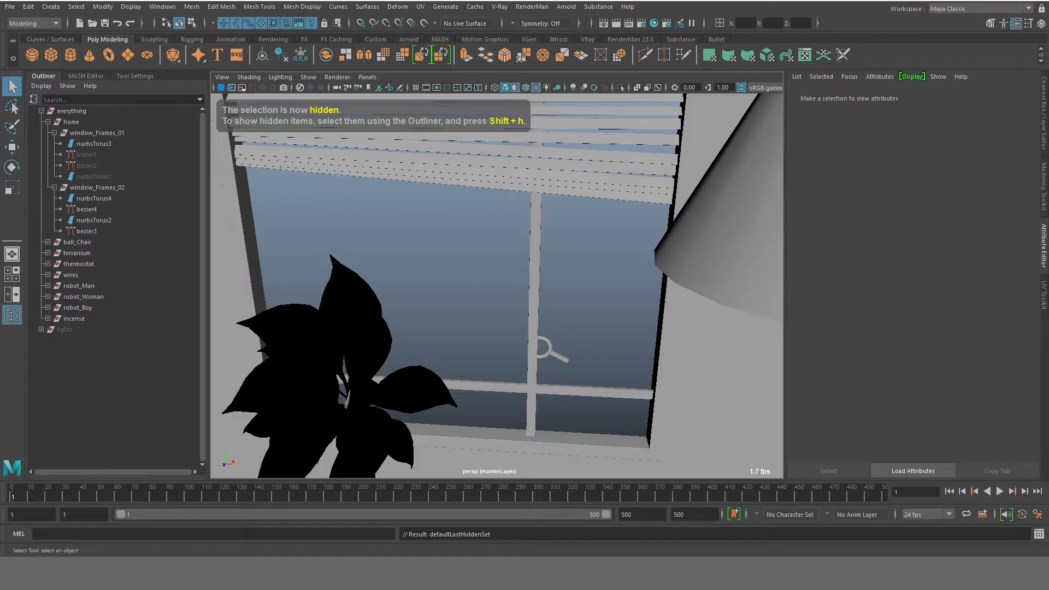
Step: Inspect the second window's NURBS objects and hide bezier4, nurbsTorus2 and bezier3 in window_Frames_02
{"action": "left_click", "coordinate": [94, 198]}
{"action": "left_click_drag", "start_coordinate": [547, 327], "coordinate": [552, 295], "text": "alt"}
{"action": "scroll", "coordinate": [497, 286], "scroll_direction": "down", "scroll_amount": 8}
{"action": "scroll", "coordinate": [496, 285], "scroll_direction": "up", "scroll_amount": 5}
{"action": "middle_click_drag", "start_coordinate": [677, 262], "coordinate": [535, 282], "text": "alt"}
{"action": "left_click", "coordinate": [543, 283]}
{"action": "left_click_drag", "start_coordinate": [86, 231], "coordinate": [86, 210]}
{"action": "key", "text": "ctrl+h"}
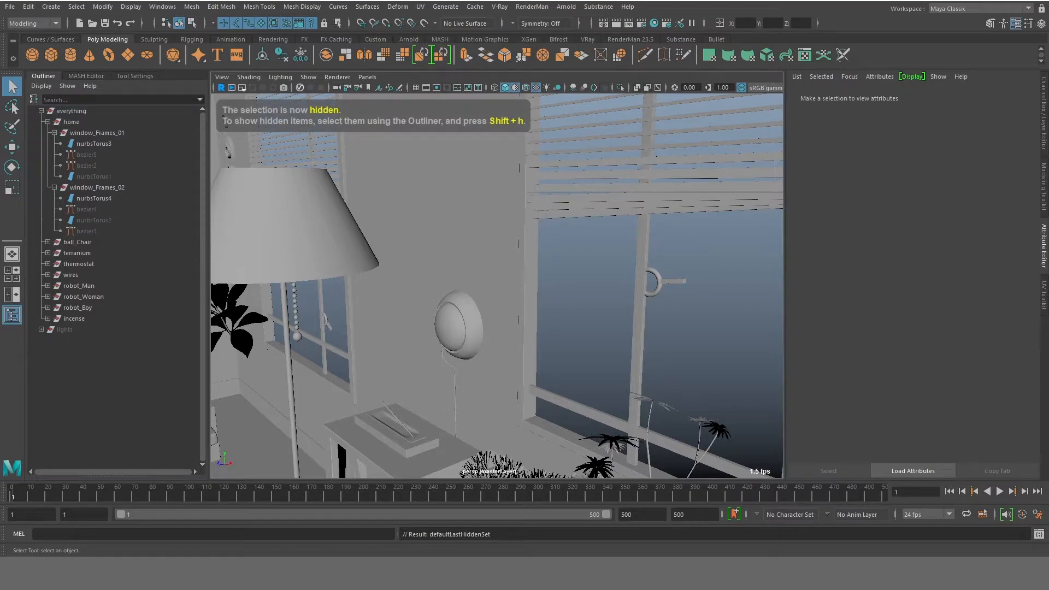
{"action": "scroll", "coordinate": [293, 369], "scroll_direction": "up", "scroll_amount": 5}
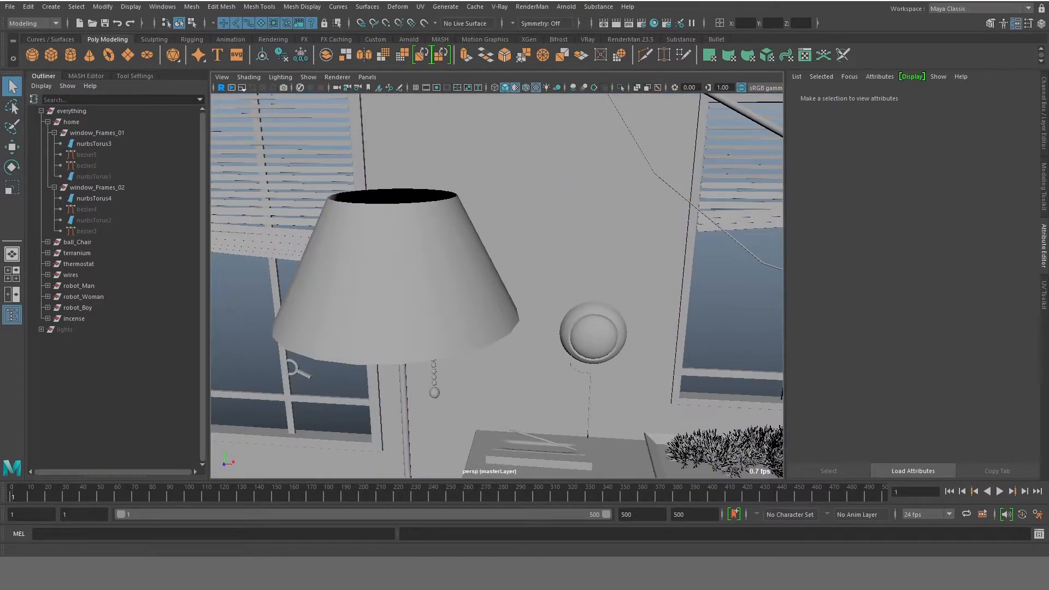
Step: Convert nurbsTorus3 and nurbsTorus4 in the two window frames to polygons and delete the construction history of the converted meshes
{"action": "left_click", "coordinate": [94, 143]}
{"action": "left_click", "coordinate": [94, 198], "text": "ctrl"}
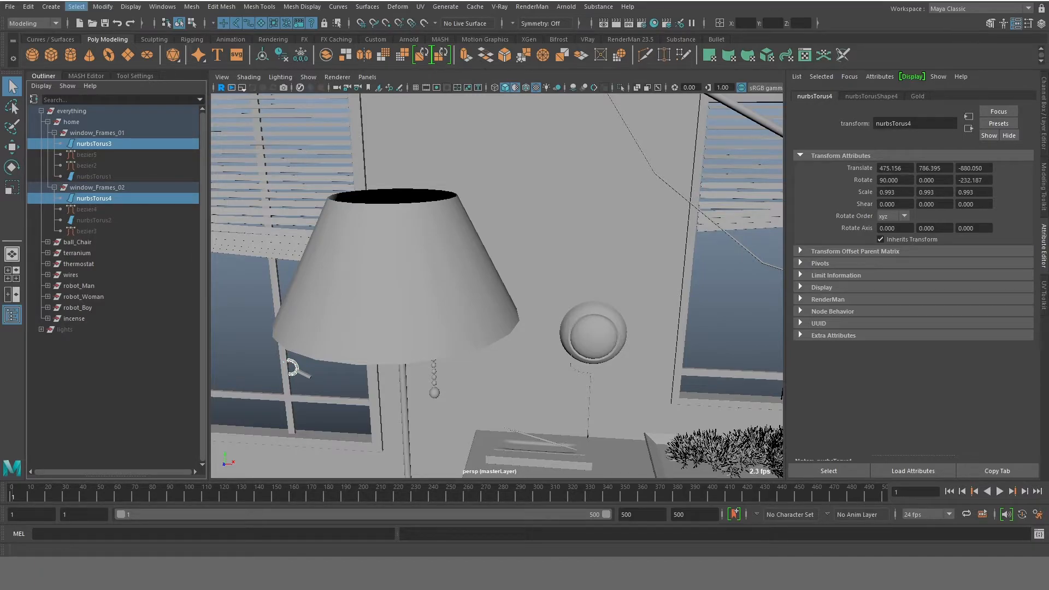
{"action": "left_click", "coordinate": [103, 7]}
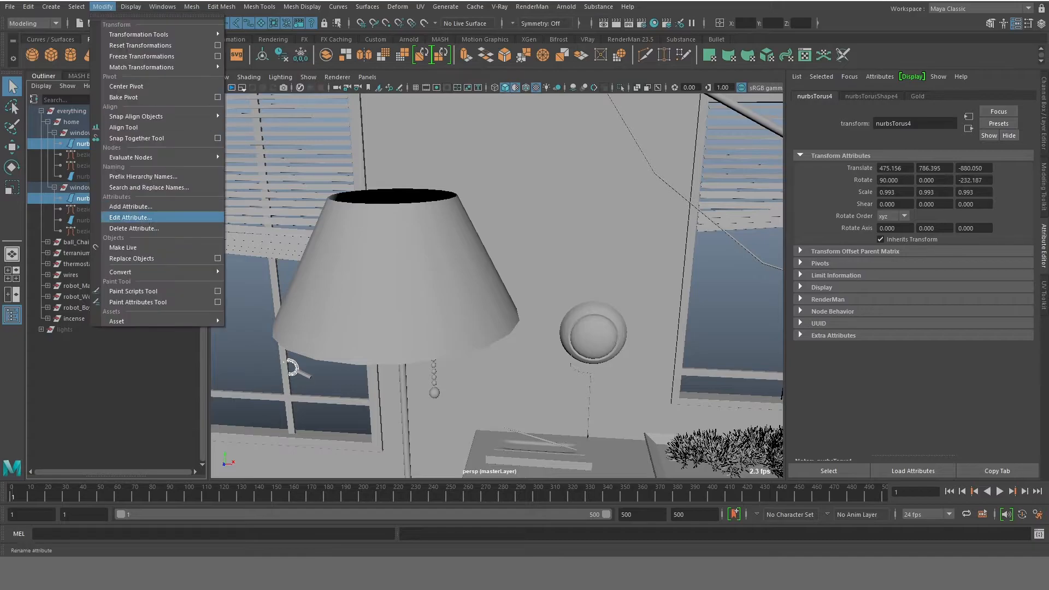
{"action": "mouse_move", "coordinate": [132, 271]}
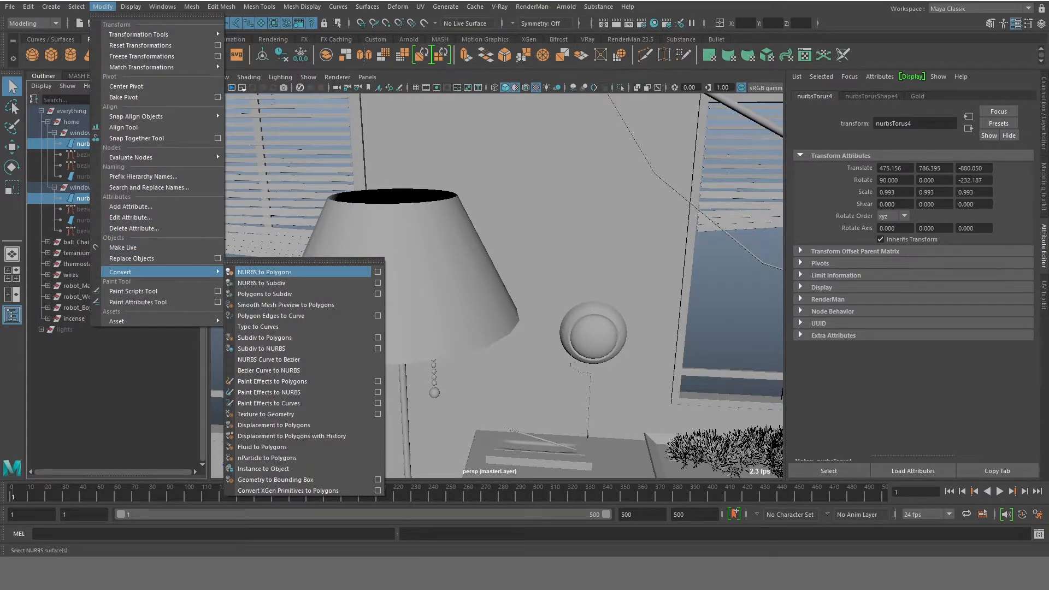
{"action": "left_click", "coordinate": [264, 271]}
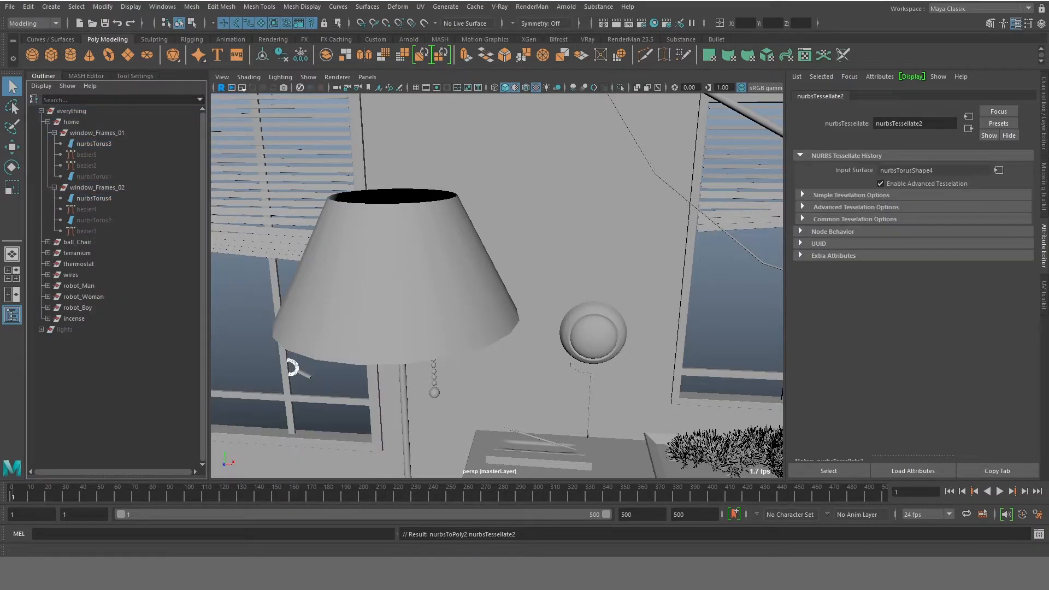
{"action": "right_click_drag", "start_coordinate": [292, 367], "coordinate": [444, 276], "text": "alt"}
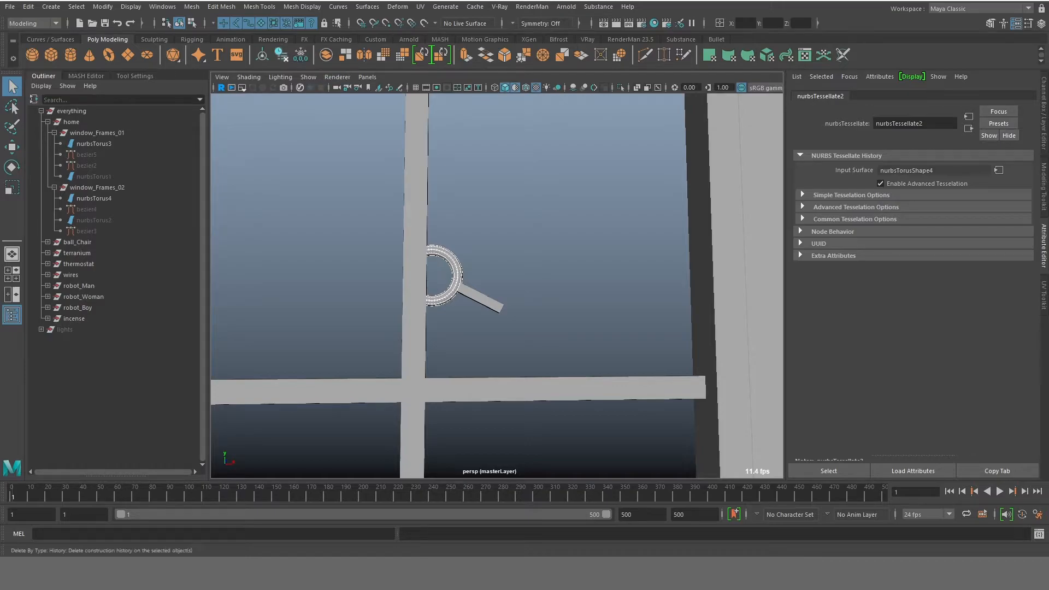
{"action": "left_click", "coordinate": [281, 55]}
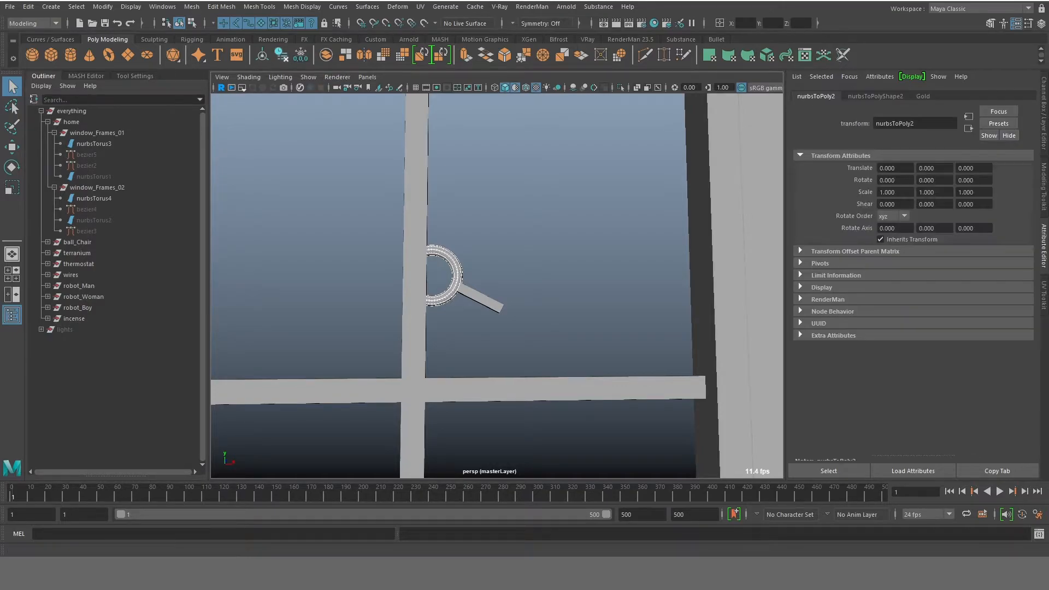
{"action": "left_click", "coordinate": [306, 181]}
Step: Hide the original NURBS surfaces nurbsTorus3 and nurbsTorus4
{"action": "left_click", "coordinate": [94, 143]}
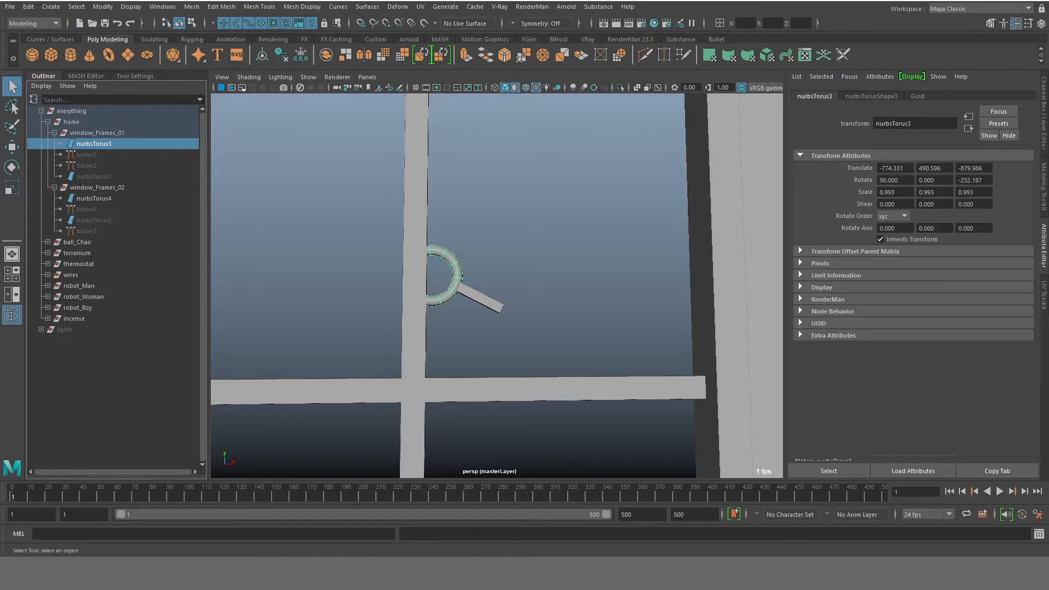
{"action": "left_click", "coordinate": [94, 198], "text": "ctrl"}
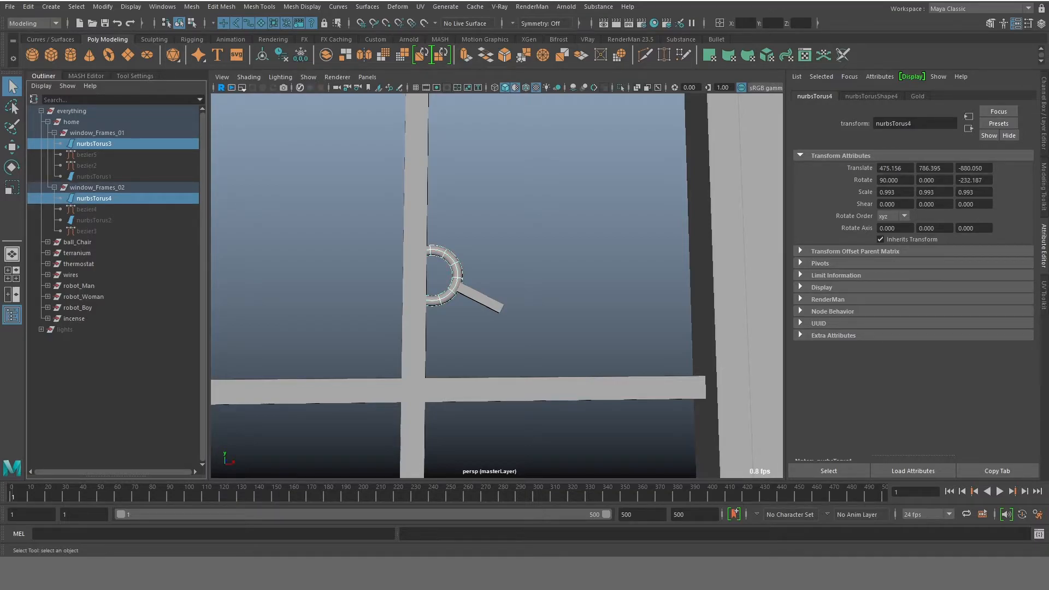
{"action": "key", "text": "ctrl+h"}
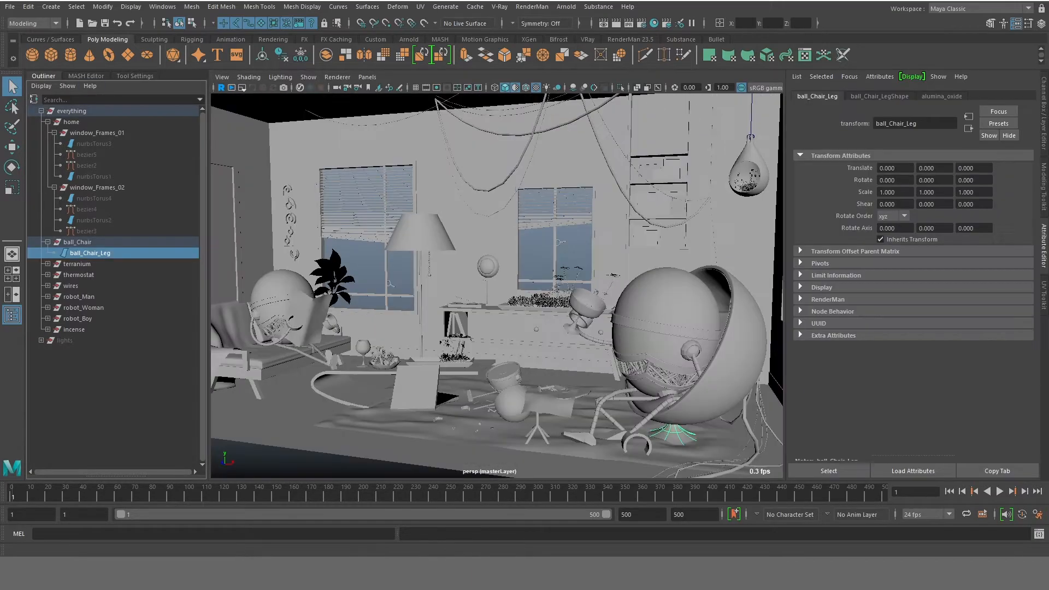
Step: Convert the ball_Chair_Leg surface from NURBS to polygons
{"action": "left_click", "coordinate": [103, 6]}
{"action": "mouse_move", "coordinate": [131, 266]}
{"action": "left_click", "coordinate": [257, 269]}
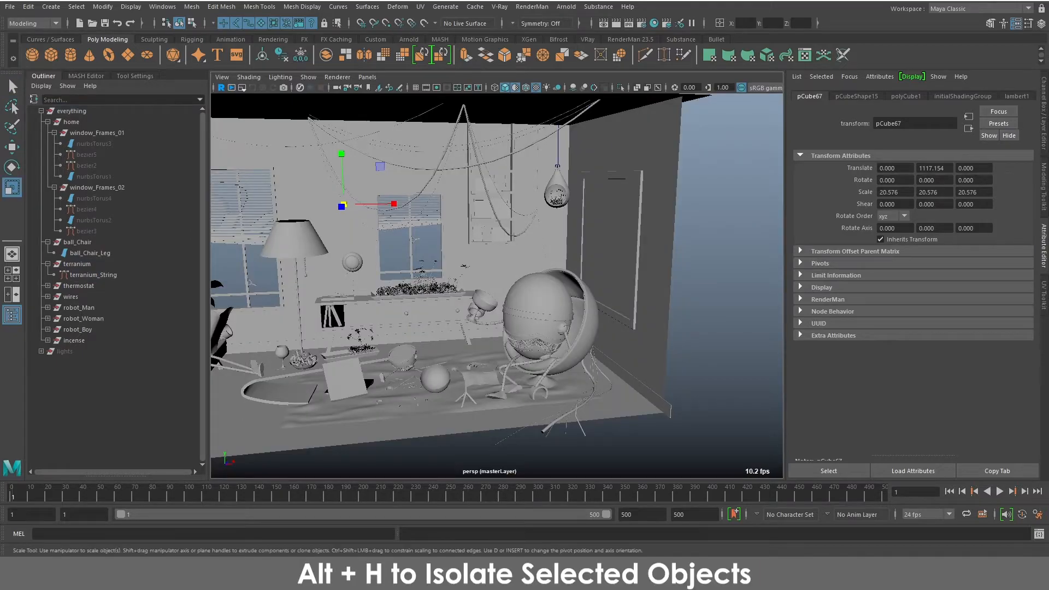
Step: Isolate terranium_String together with the new cube and snap the cube onto the upper end of the string curve
{"action": "left_click", "coordinate": [93, 274]}
{"action": "key", "text": "alt+h"}
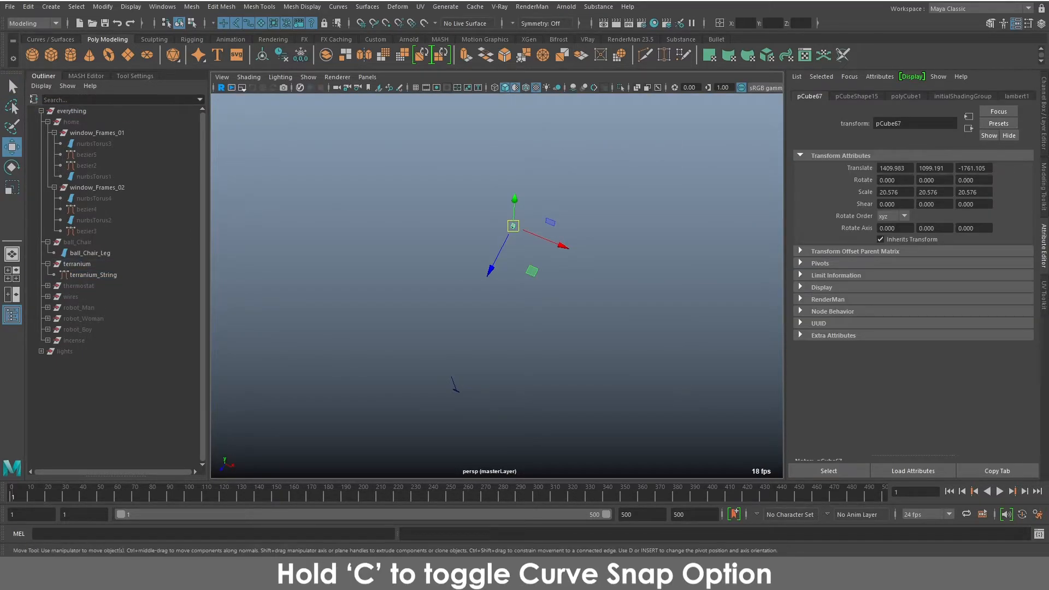
{"action": "key", "text": "c"}
{"action": "left_click_drag", "start_coordinate": [513, 225], "coordinate": [453, 389]}
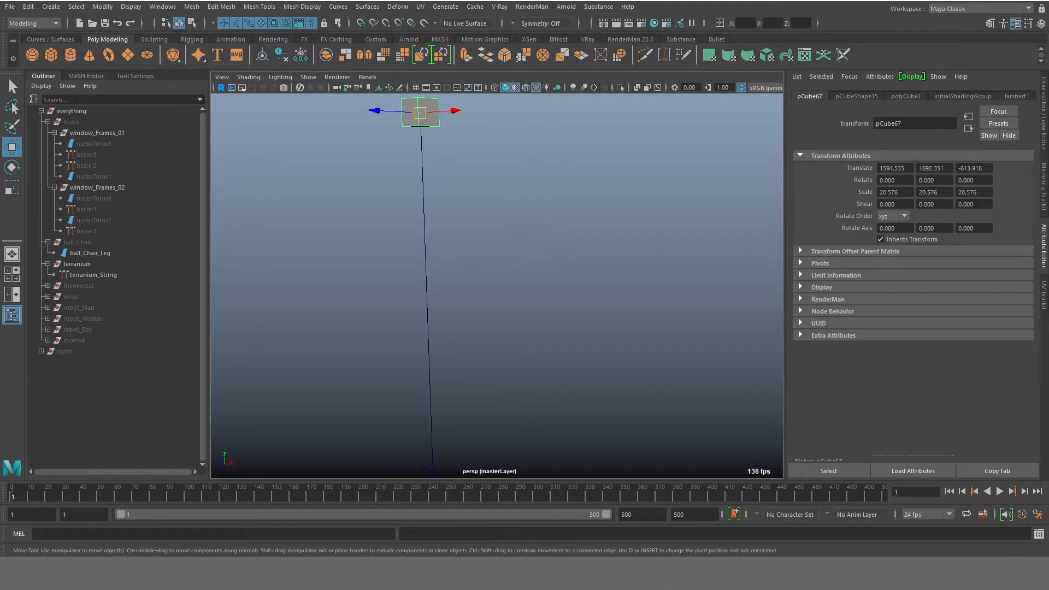
Step: Scale the cube at the top of terranium_String down uniformly to 7.793
{"action": "key", "text": "r"}
{"action": "left_click_drag", "start_coordinate": [420, 113], "coordinate": [391, 113]}
{"action": "scroll", "coordinate": [496, 286], "scroll_direction": "up", "scroll_amount": 3}
{"action": "middle_click_drag", "start_coordinate": [391, 164], "coordinate": [486, 273], "text": "alt"}
{"action": "left_click_drag", "start_coordinate": [486, 273], "coordinate": [486, 256], "text": "alt"}
{"action": "scroll", "coordinate": [497, 286], "scroll_direction": "up", "scroll_amount": 5}
{"action": "scroll", "coordinate": [497, 286], "scroll_direction": "down", "scroll_amount": 5}
{"action": "middle_click_drag", "start_coordinate": [478, 164], "coordinate": [486, 237], "text": "alt"}
{"action": "scroll", "coordinate": [496, 286], "scroll_direction": "up", "scroll_amount": 3}
Step: Try to extrude the cube's bottom face along the terranium_String curve
{"action": "right_click", "coordinate": [478, 199]}
{"action": "right_click_drag", "start_coordinate": [478, 199], "coordinate": [478, 229]}
{"action": "left_click", "coordinate": [477, 204]}
{"action": "left_click_drag", "start_coordinate": [452, 249], "coordinate": [502, 277], "text": "shift"}
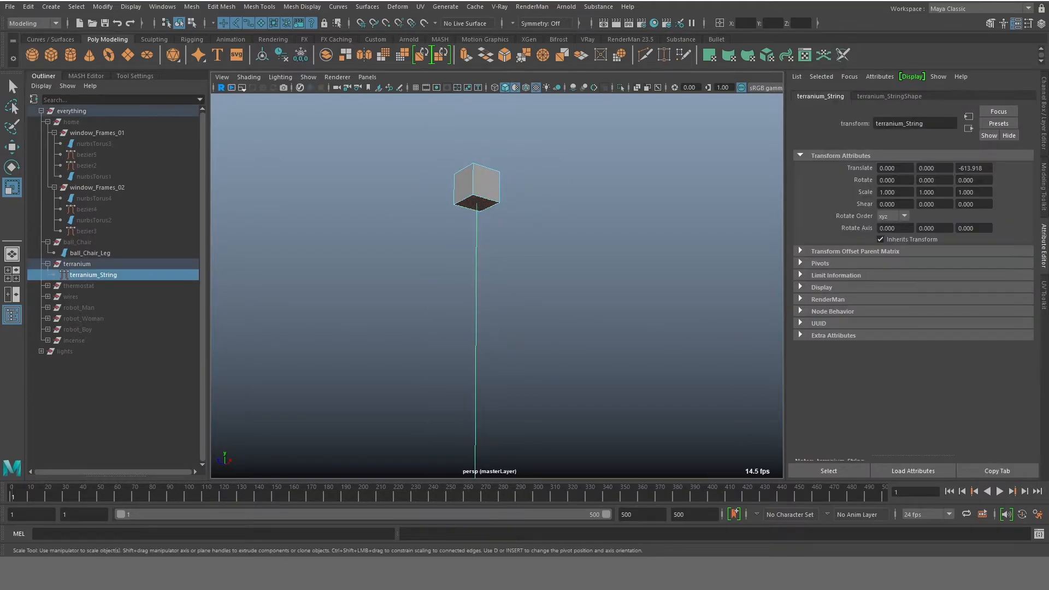
{"action": "right_click", "coordinate": [485, 206], "text": "shift"}
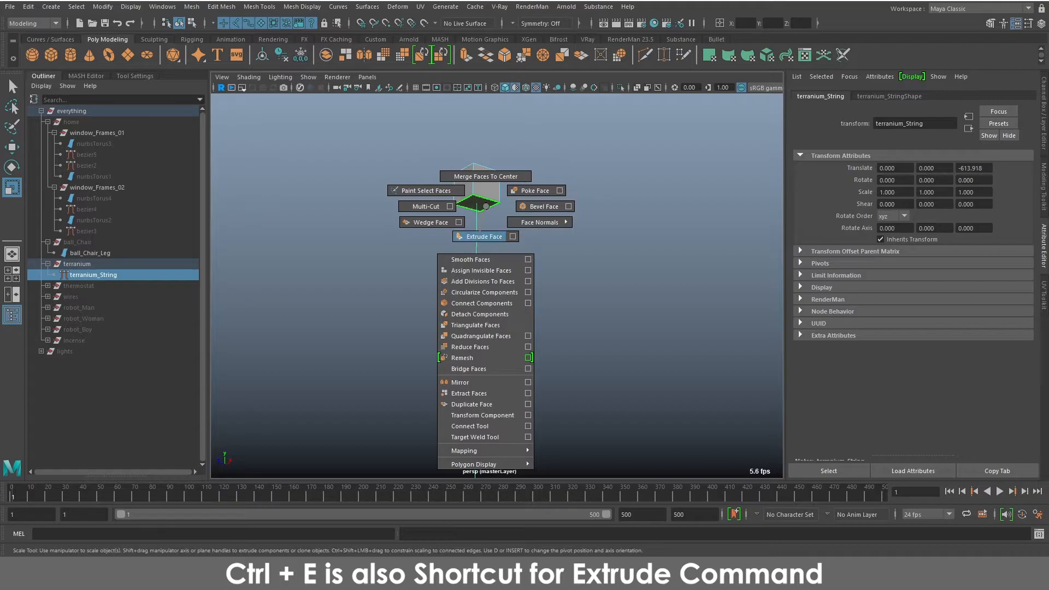
{"action": "right_click_drag", "start_coordinate": [484, 236], "coordinate": [484, 236], "text": "shift"}
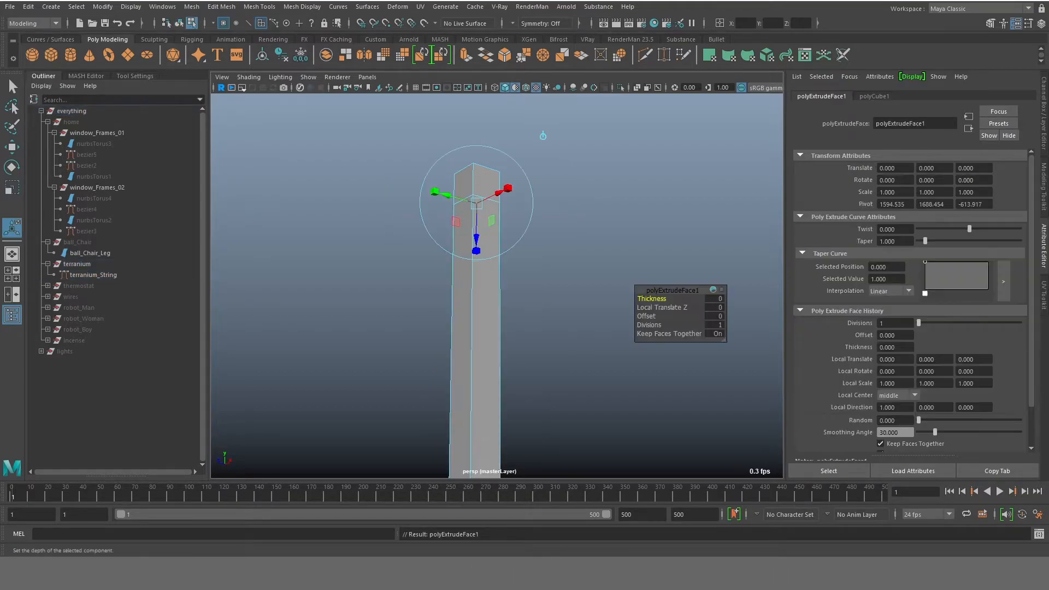
{"action": "middle_click_drag", "start_coordinate": [486, 382], "coordinate": [473, 115], "text": "alt"}
{"action": "scroll", "coordinate": [497, 285], "scroll_direction": "down", "scroll_amount": 10}
{"action": "scroll", "coordinate": [497, 285], "scroll_direction": "up", "scroll_amount": 5}
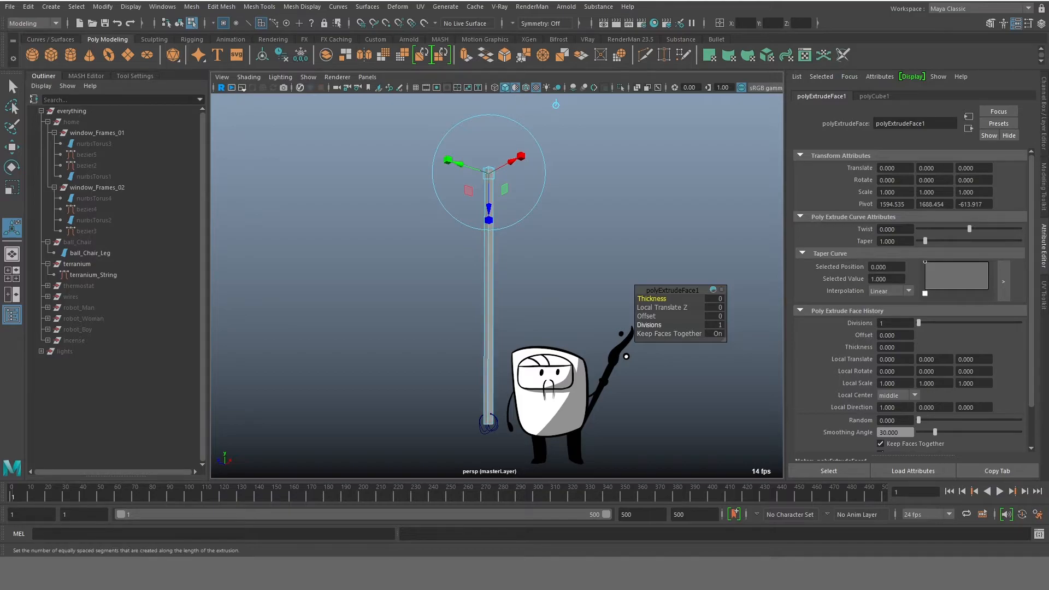
Step: Try 24 divisions on the string extrusion, inspect the mesh along the curve, and undo the extrusion
{"action": "left_click", "coordinate": [649, 324]}
{"action": "middle_click_drag", "start_coordinate": [649, 324], "coordinate": [699, 324]}
{"action": "middle_click_drag", "start_coordinate": [546, 338], "coordinate": [555, 284], "text": "alt"}
{"action": "scroll", "coordinate": [497, 285], "scroll_direction": "up", "scroll_amount": 5}
{"action": "left_click_drag", "start_coordinate": [573, 284], "coordinate": [513, 300], "text": "alt"}
{"action": "scroll", "coordinate": [513, 301], "scroll_direction": "down", "scroll_amount": 4}
{"action": "middle_click_drag", "start_coordinate": [514, 301], "coordinate": [513, 412], "text": "alt"}
{"action": "scroll", "coordinate": [513, 412], "scroll_direction": "down", "scroll_amount": 3}
{"action": "left_click_drag", "start_coordinate": [512, 412], "coordinate": [537, 401], "text": "alt"}
{"action": "middle_click_drag", "start_coordinate": [531, 246], "coordinate": [508, 425], "text": "alt"}
{"action": "left_click_drag", "start_coordinate": [508, 424], "coordinate": [494, 393], "text": "alt"}
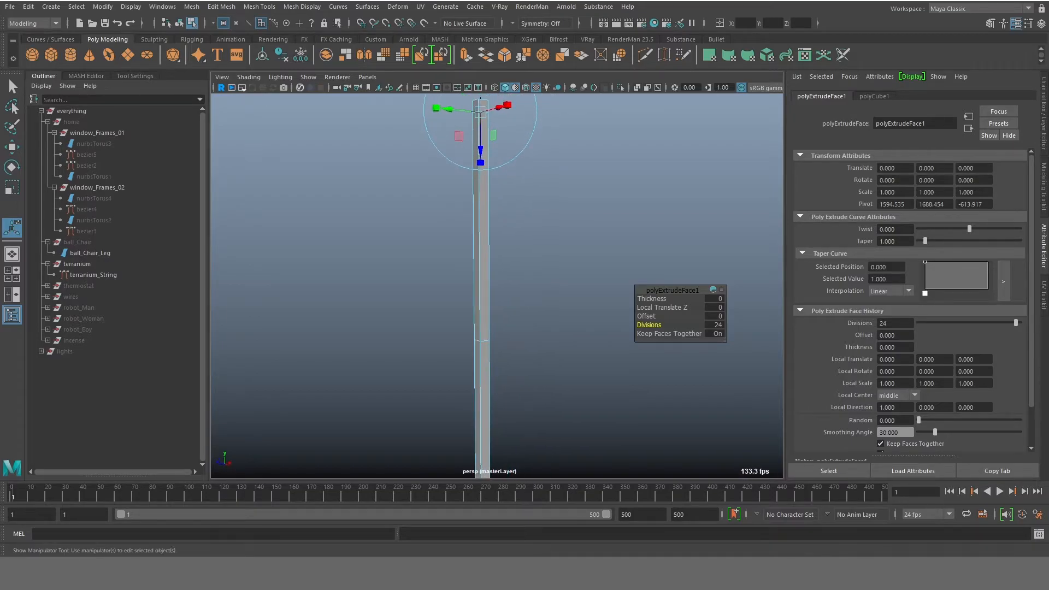
{"action": "key", "text": "ctrl+z"}
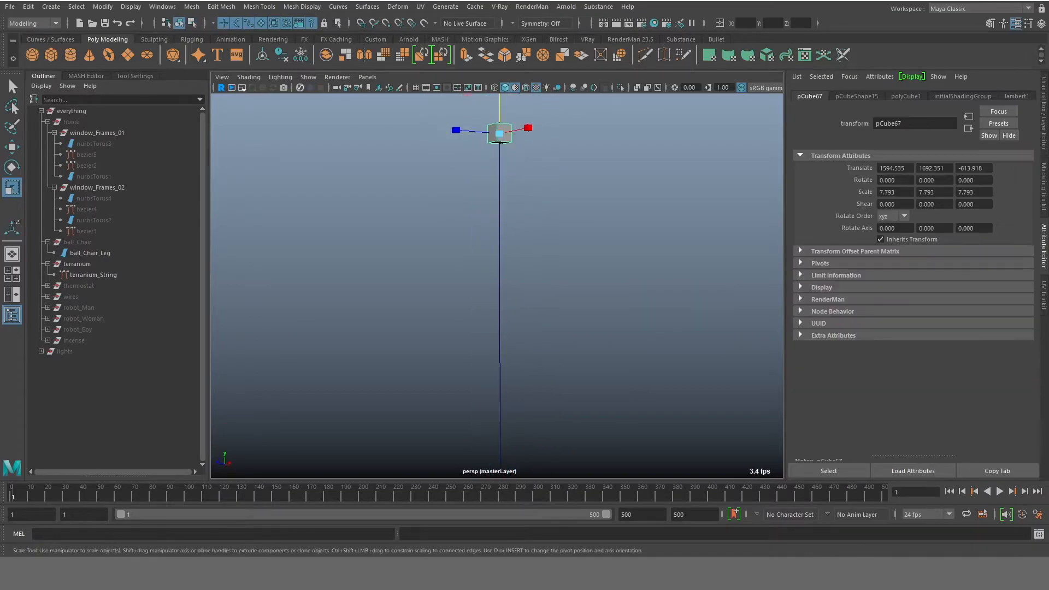
Step: Scale the cube down uniformly to 1.066 and raise it to a Y translation of 1699.762 at the string's upper end
{"action": "left_click_drag", "start_coordinate": [499, 133], "coordinate": [503, 134]}
{"action": "key", "text": "f"}
{"action": "right_click_drag", "start_coordinate": [503, 219], "coordinate": [399, 219], "text": "alt"}
{"action": "left_click_drag", "start_coordinate": [496, 286], "coordinate": [471, 285]}
{"action": "key", "text": "w"}
{"action": "left_click_drag", "start_coordinate": [496, 231], "coordinate": [497, 115]}
{"action": "left_click_drag", "start_coordinate": [496, 175], "coordinate": [497, 115], "text": "alt"}
Step: Extrude the smaller cube's bottom face along the terranium_String curve down to the loops at its lower end
{"action": "left_click", "coordinate": [496, 212]}
{"action": "right_click_drag", "start_coordinate": [500, 213], "coordinate": [527, 305]}
{"action": "left_click", "coordinate": [496, 261], "text": "shift"}
{"action": "middle_click_drag", "start_coordinate": [526, 304], "coordinate": [529, 263], "text": "alt"}
{"action": "right_click_drag", "start_coordinate": [529, 263], "coordinate": [467, 263], "text": "alt"}
{"action": "middle_click_drag", "start_coordinate": [467, 263], "coordinate": [420, 104], "text": "alt"}
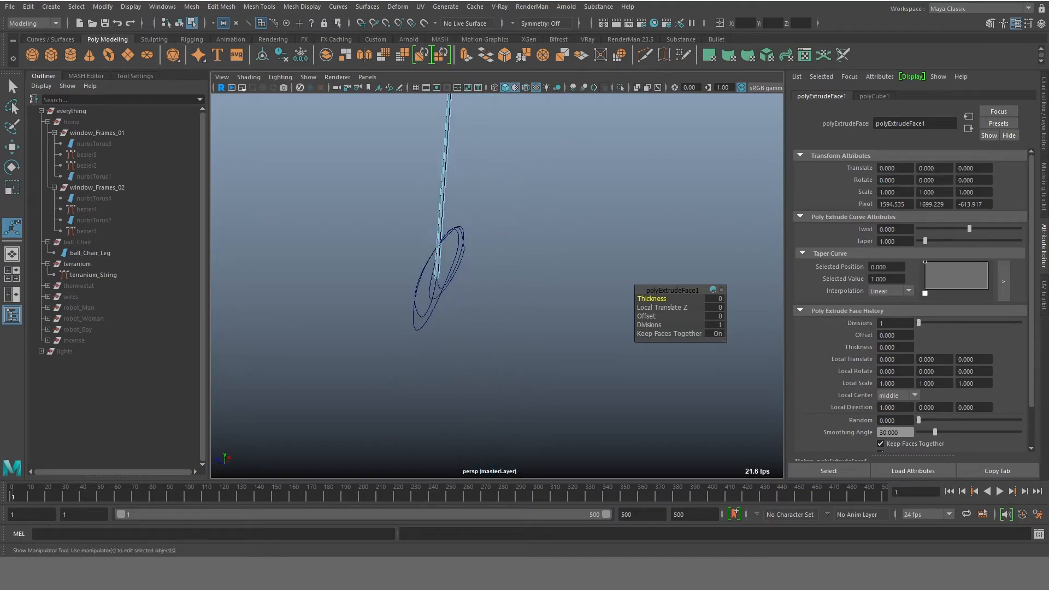
{"action": "right_click_drag", "start_coordinate": [420, 104], "coordinate": [464, 104], "text": "alt"}
{"action": "left_click_drag", "start_coordinate": [464, 104], "coordinate": [541, 226], "text": "alt"}
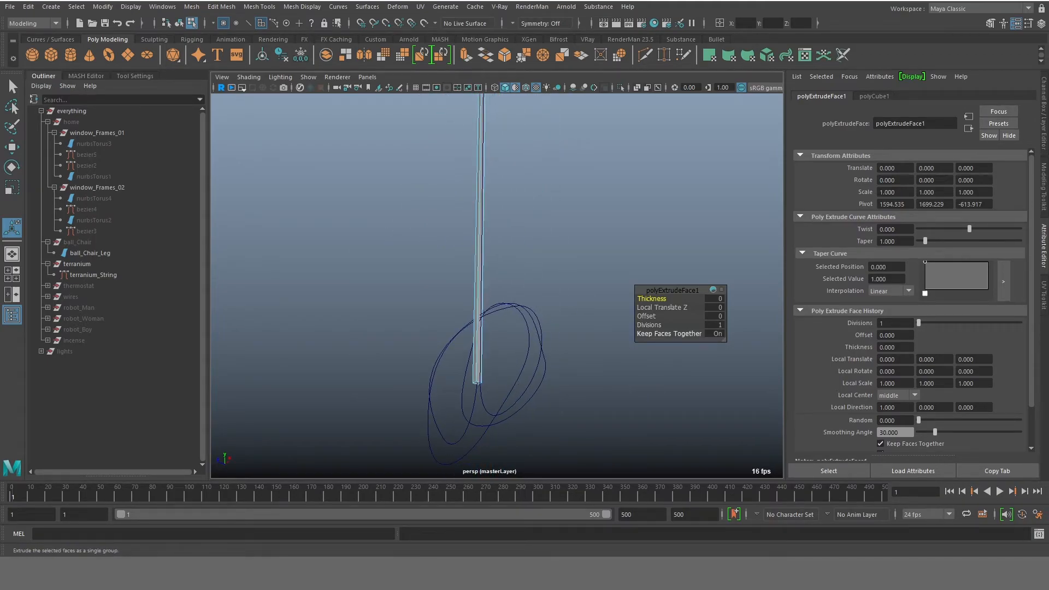
Step: Increase the extrusion's divisions until the mesh follows the string's lower loops, and return to object selection
{"action": "left_click_drag", "start_coordinate": [649, 325], "coordinate": [738, 325]}
{"action": "left_click_drag", "start_coordinate": [524, 306], "coordinate": [551, 317], "text": "alt"}
{"action": "key", "text": "F8"}
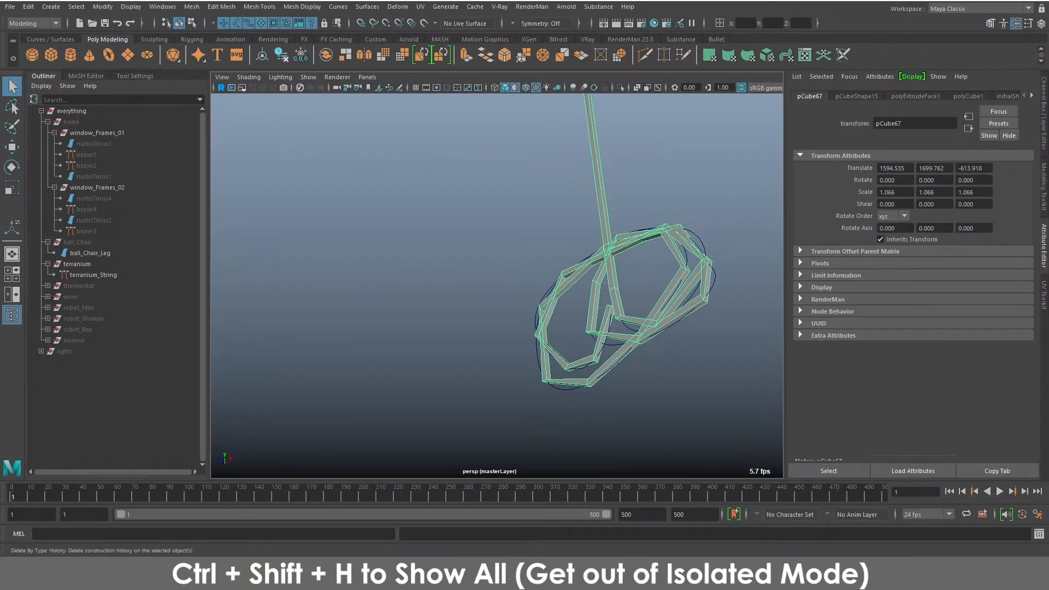
Step: Hide the original terranium_String curve and show the room objects hidden by the isolation again
{"action": "key", "text": "ctrl+h"}
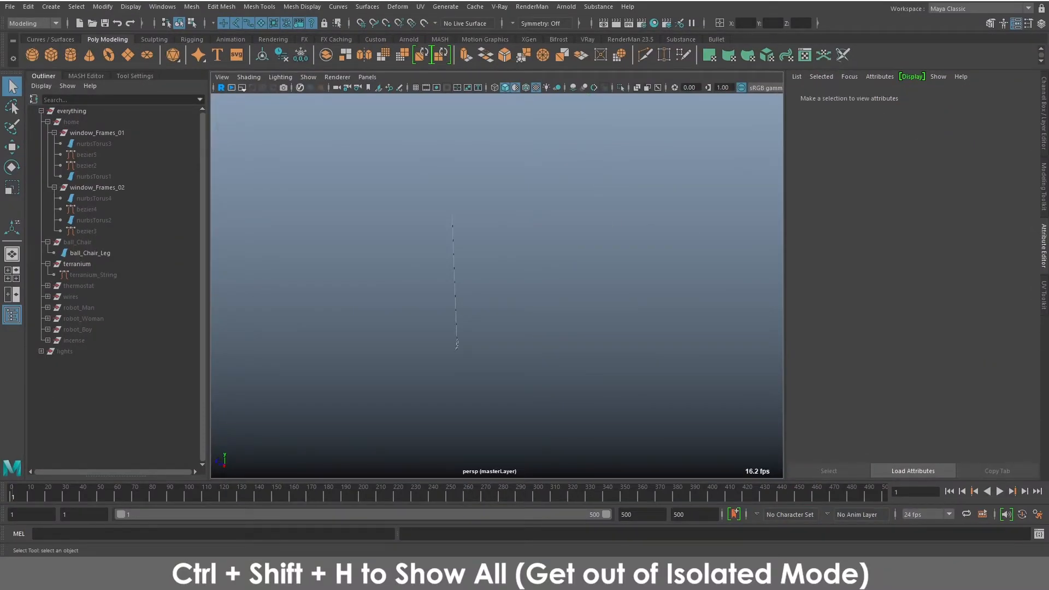
{"action": "key", "text": "ctrl+shift+h"}
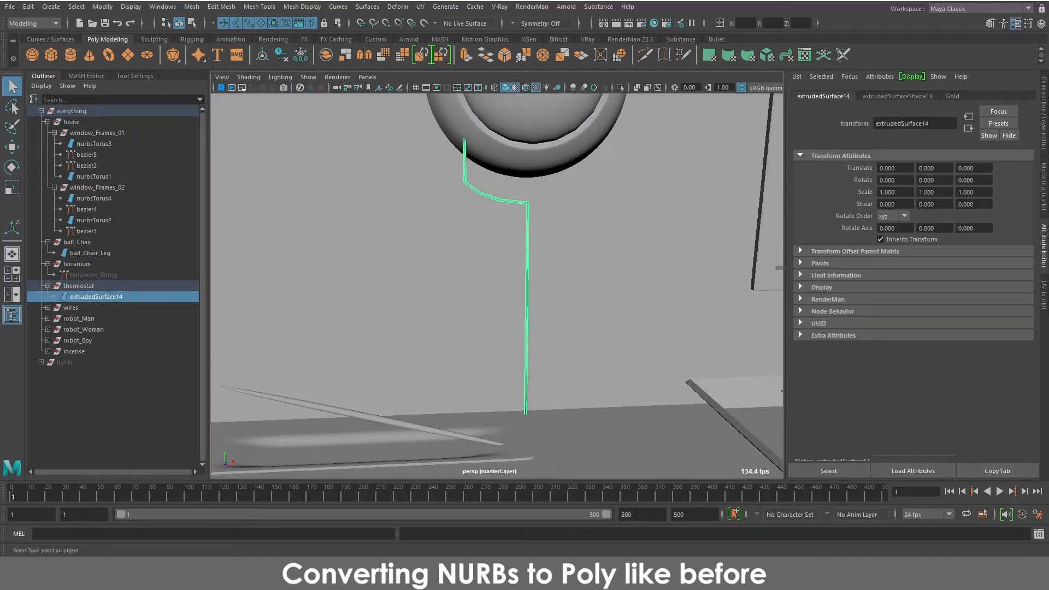
Step: Convert the thermostat's extrudedSurface14 to polygons and hide the original NURBS surface
{"action": "left_click", "coordinate": [103, 7]}
{"action": "mouse_move", "coordinate": [125, 272]}
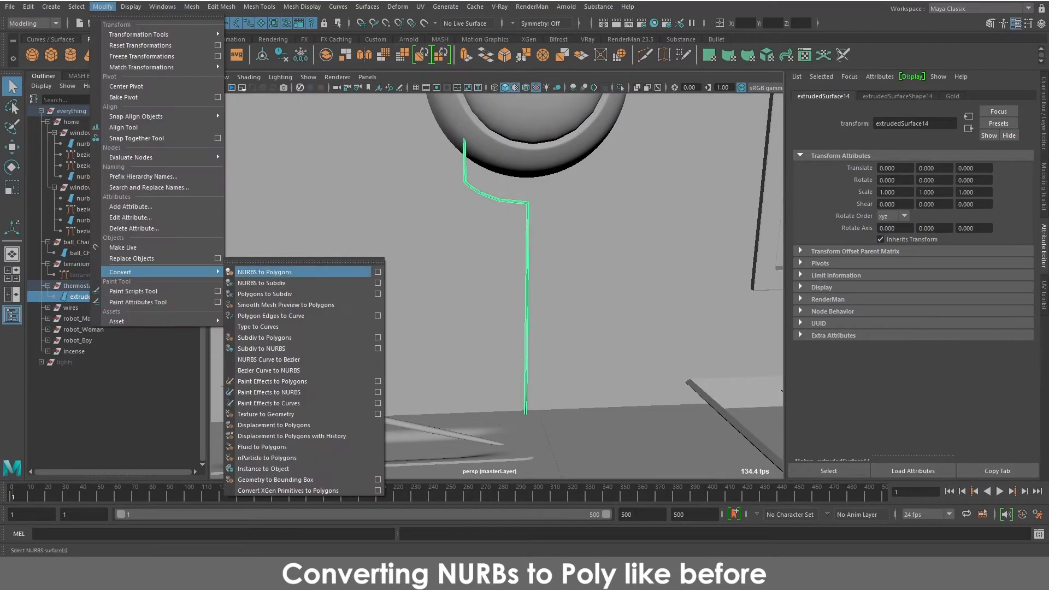
{"action": "left_click", "coordinate": [264, 271]}
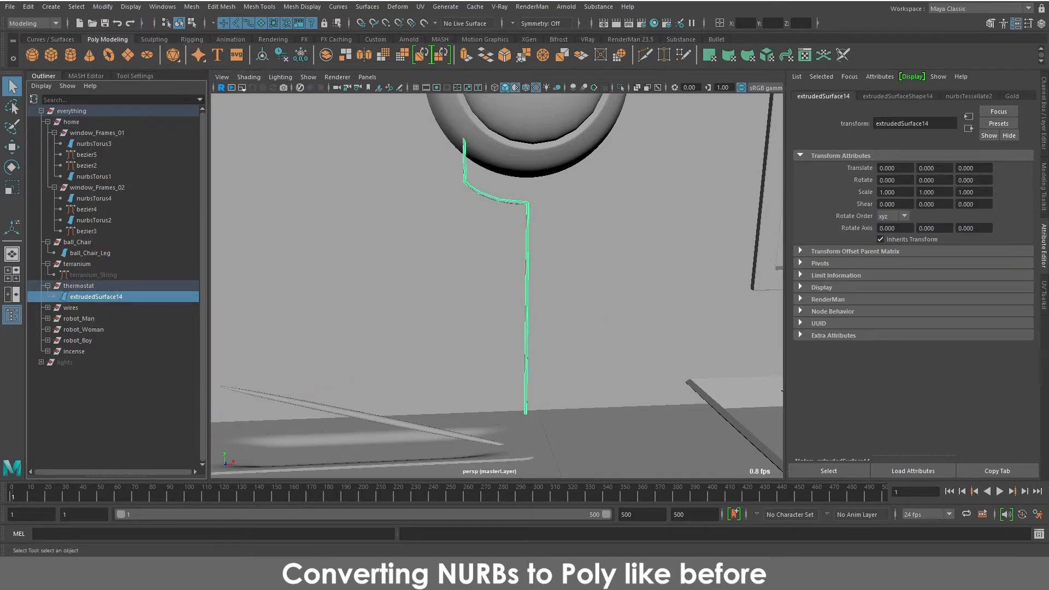
{"action": "key", "text": "ctrl+h"}
Step: Convert all NURBS surfaces in the wires group to polygons
{"action": "left_click", "coordinate": [71, 307]}
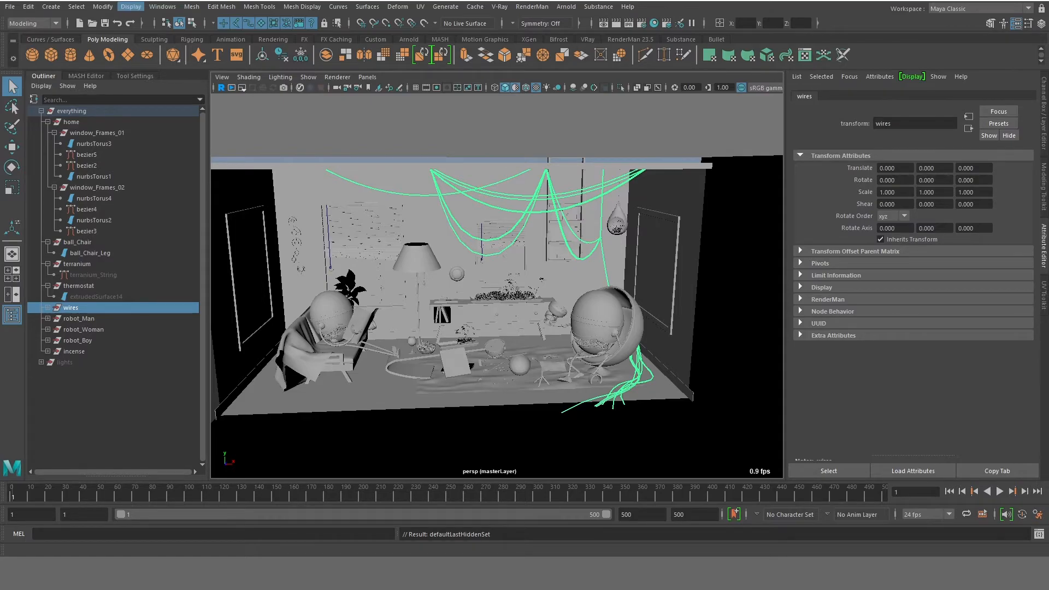
{"action": "left_click", "coordinate": [102, 6]}
{"action": "mouse_move", "coordinate": [164, 271]}
{"action": "left_click", "coordinate": [256, 271]}
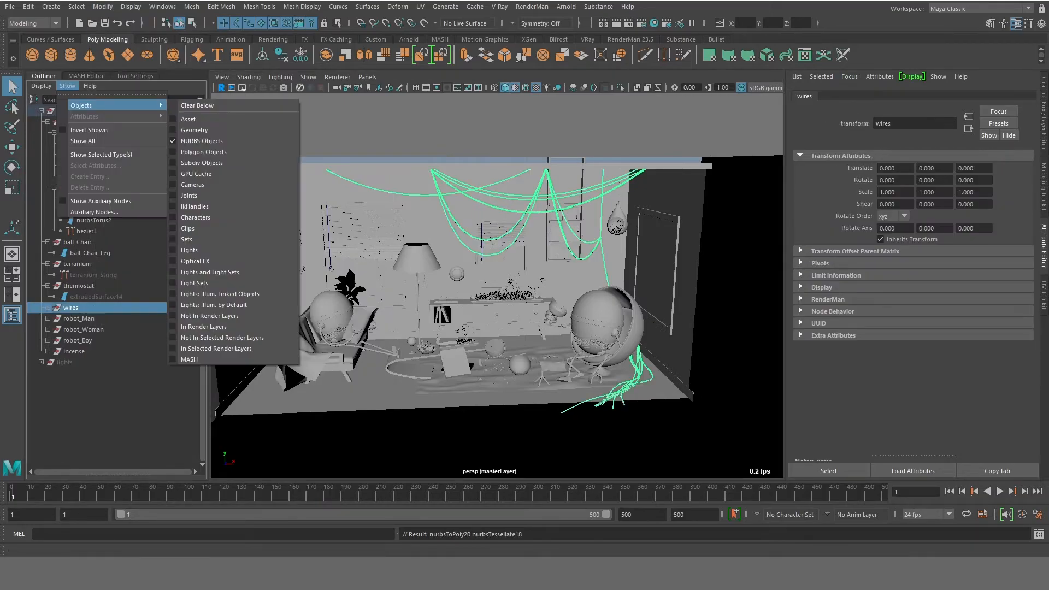
Step: Clear the Outliner's NURBS object filter and group the converted wire meshes nurbsToPoly5 through nurbsToPoly20
{"action": "left_click", "coordinate": [197, 105]}
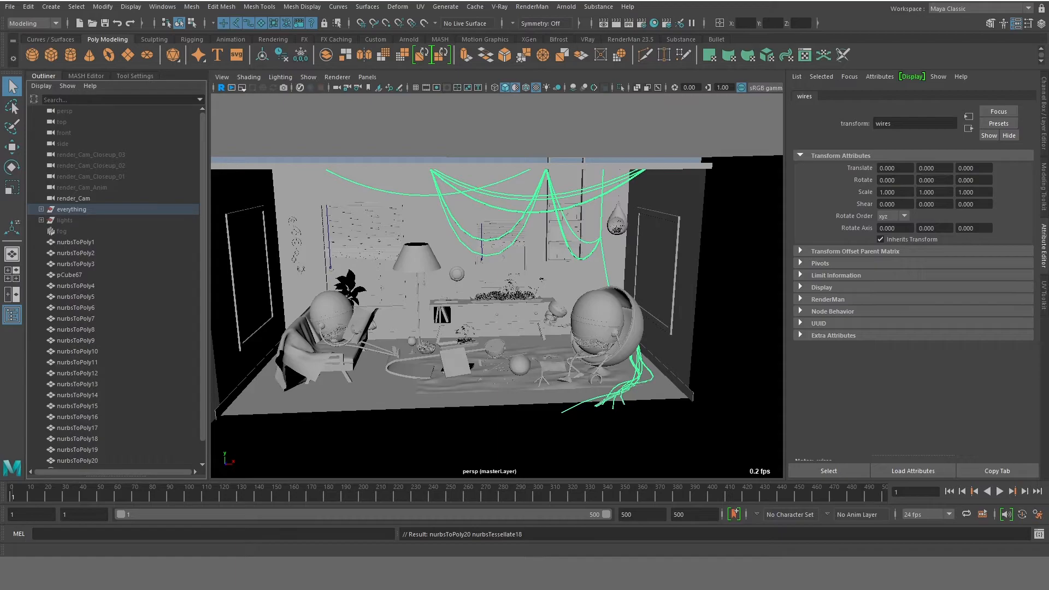
{"action": "left_click", "coordinate": [75, 286]}
{"action": "left_click", "coordinate": [75, 296]}
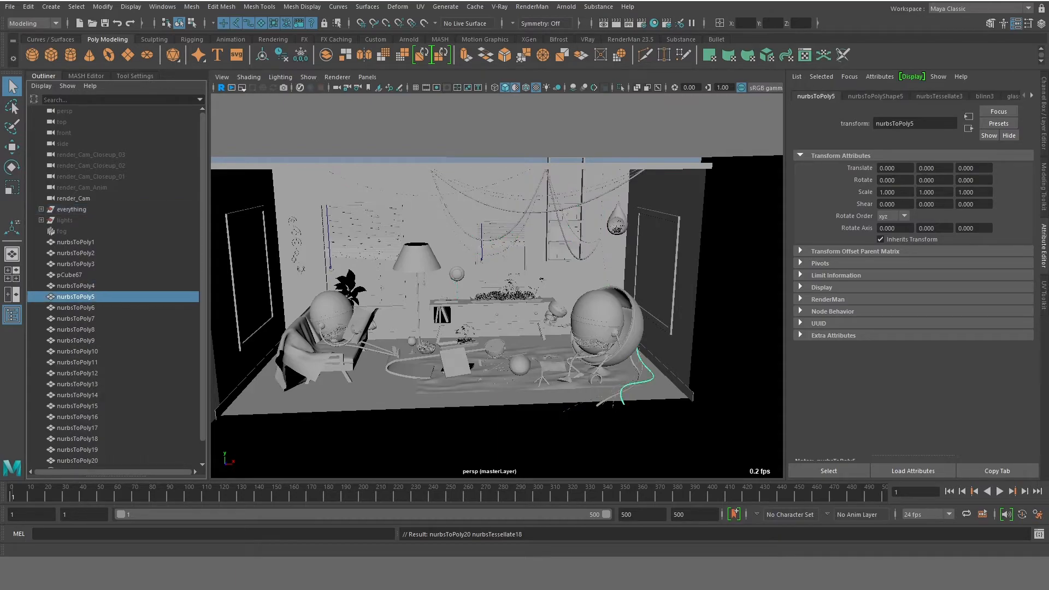
{"action": "scroll", "coordinate": [114, 284], "scroll_direction": "down", "scroll_amount": 1}
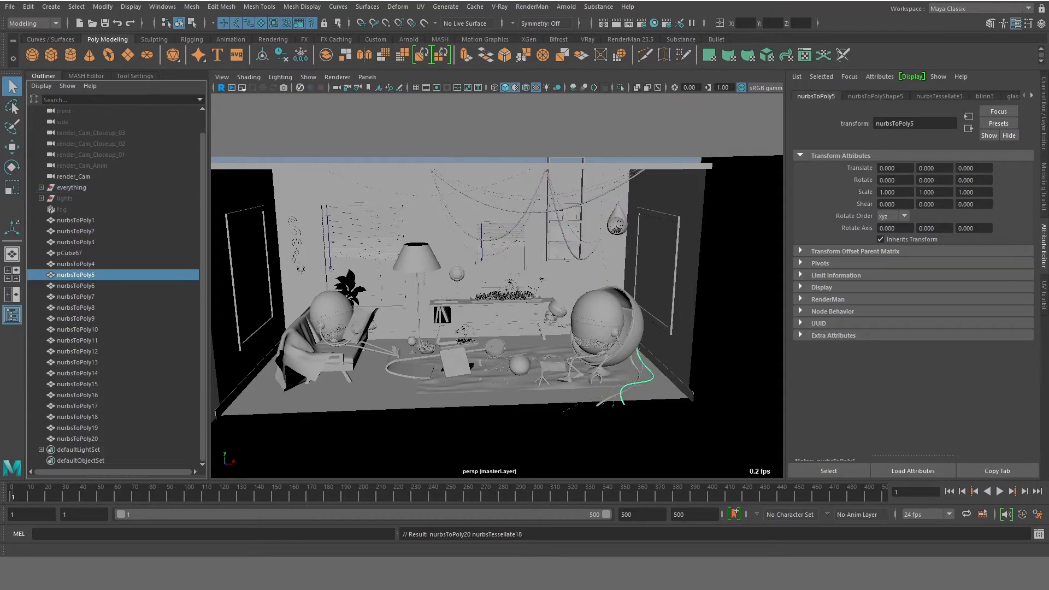
{"action": "left_click", "coordinate": [77, 439], "text": "shift"}
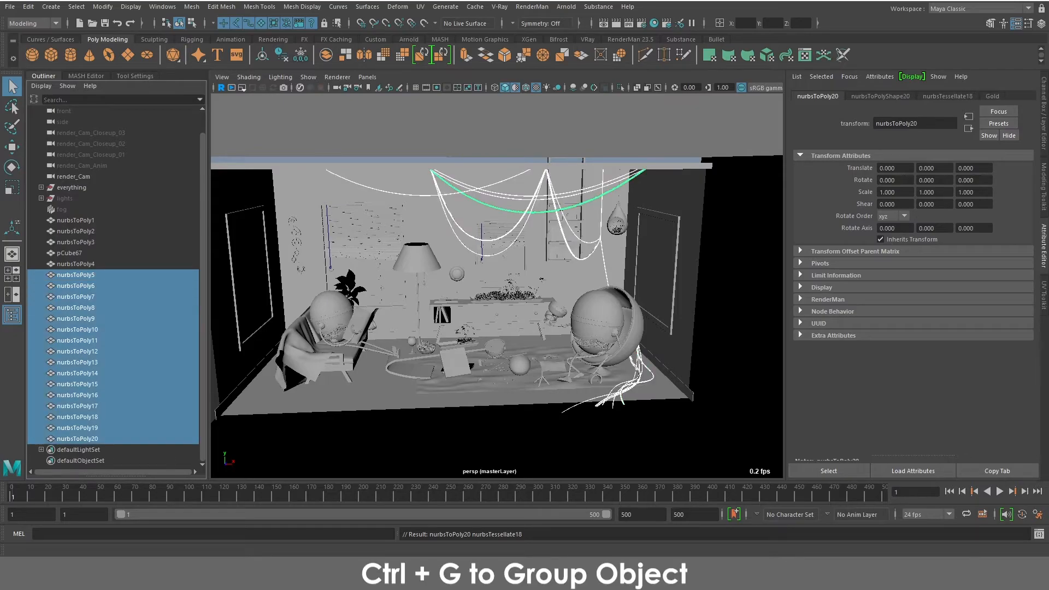
{"action": "key", "text": "ctrl+g"}
Step: Rename the new group of converted wire meshes to Wires_Poly
{"action": "double_click", "coordinate": [67, 296]}
{"action": "type", "text": "W"}
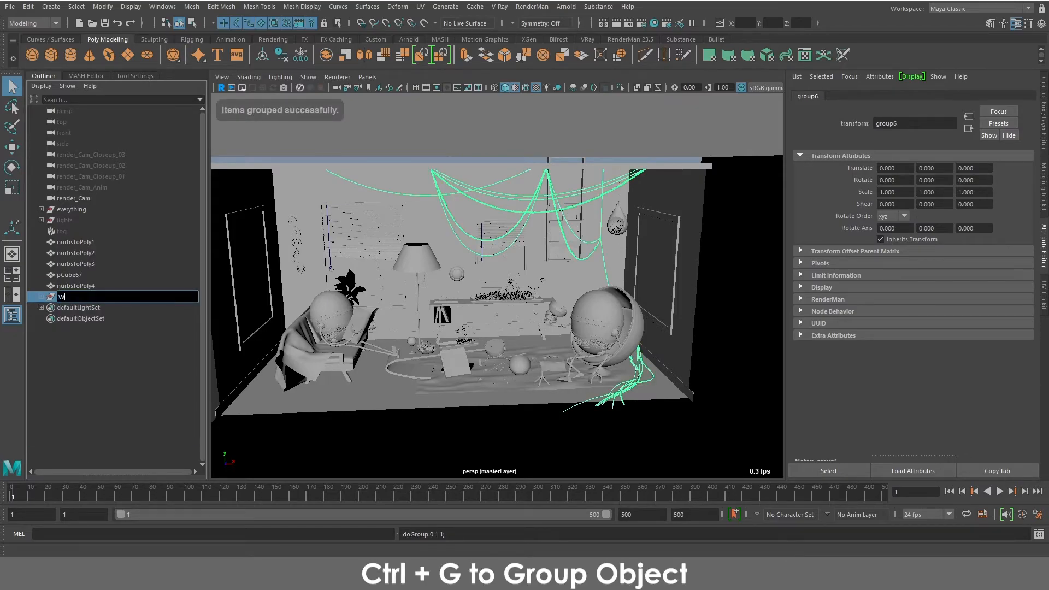
{"action": "type", "text": "ires_Po"}
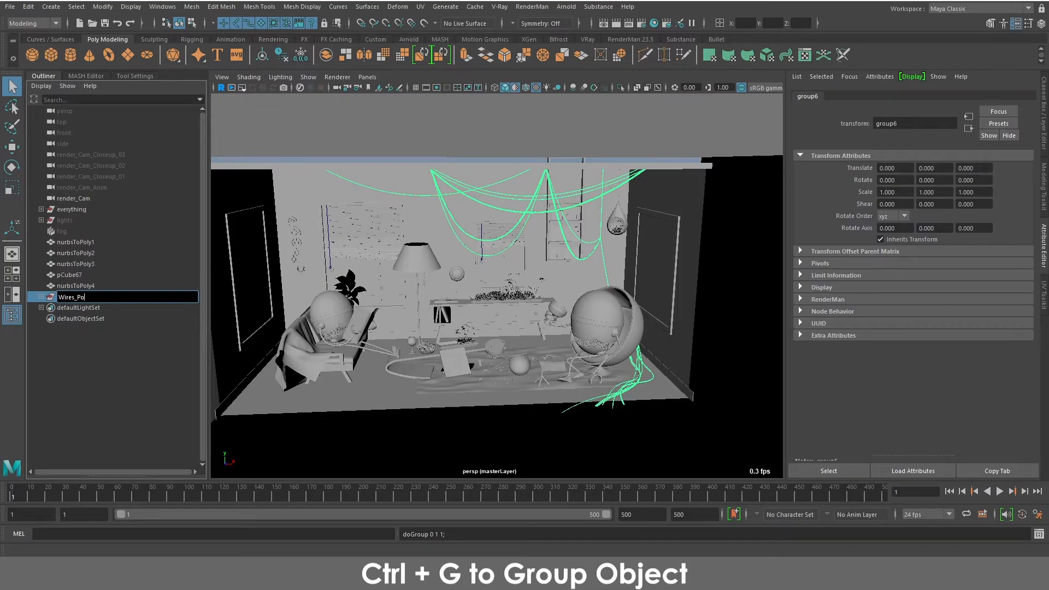
{"action": "type", "text": "ly"}
{"action": "key", "text": "Return"}
Step: Move nurbsToPoly4 into the thermostat group and pCube67 into the terranium group inside everything
{"action": "left_click", "coordinate": [75, 286]}
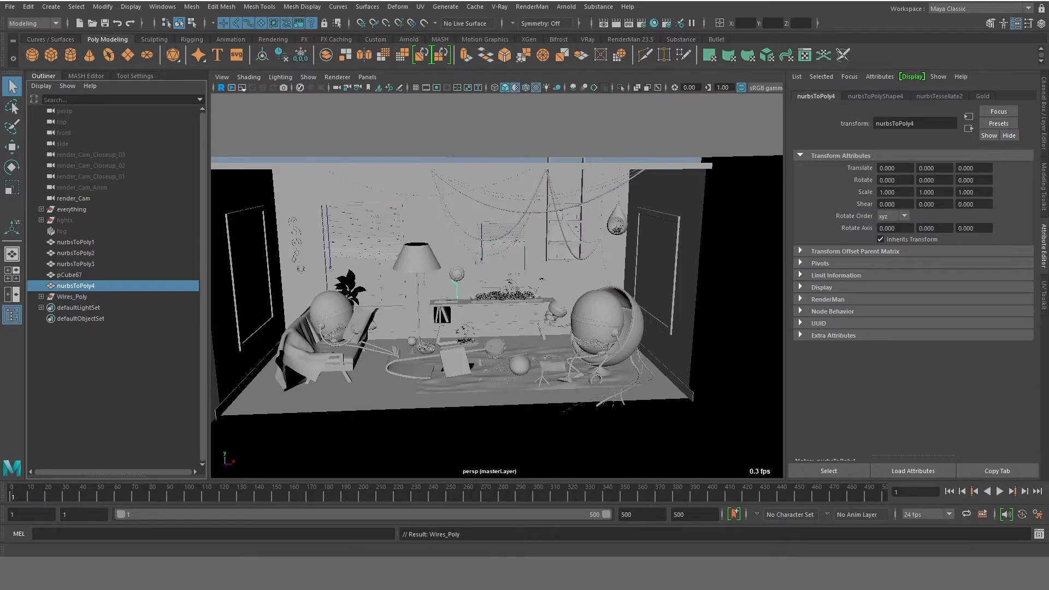
{"action": "left_click", "coordinate": [41, 210]}
{"action": "scroll", "coordinate": [113, 286], "scroll_direction": "down", "scroll_amount": 8}
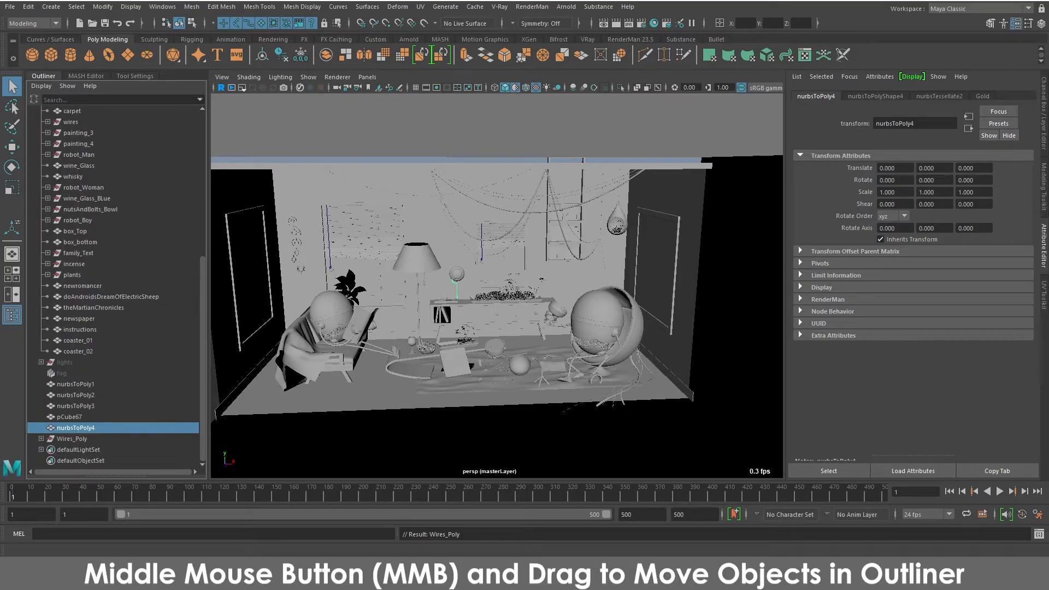
{"action": "middle_click_drag", "start_coordinate": [75, 428], "coordinate": [81, 162]}
{"action": "left_click", "coordinate": [76, 417]}
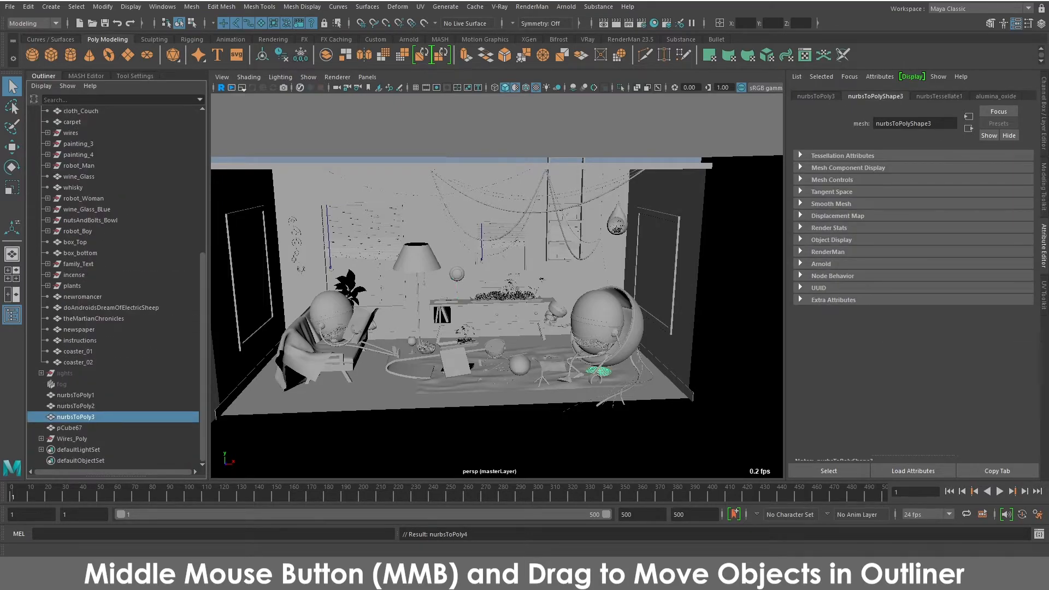
{"action": "left_click", "coordinate": [75, 428]}
{"action": "middle_click_drag", "start_coordinate": [75, 427], "coordinate": [77, 122]}
Step: Move nurbsToPoly1, nurbsToPoly2 and nurbsToPoly3 into the home group inside everything
{"action": "scroll", "coordinate": [77, 328], "scroll_direction": "down", "scroll_amount": 2}
{"action": "left_click_drag", "start_coordinate": [75, 406], "coordinate": [76, 428]}
{"action": "middle_click_drag", "start_coordinate": [76, 427], "coordinate": [73, 198]}
{"action": "left_click", "coordinate": [71, 198]}
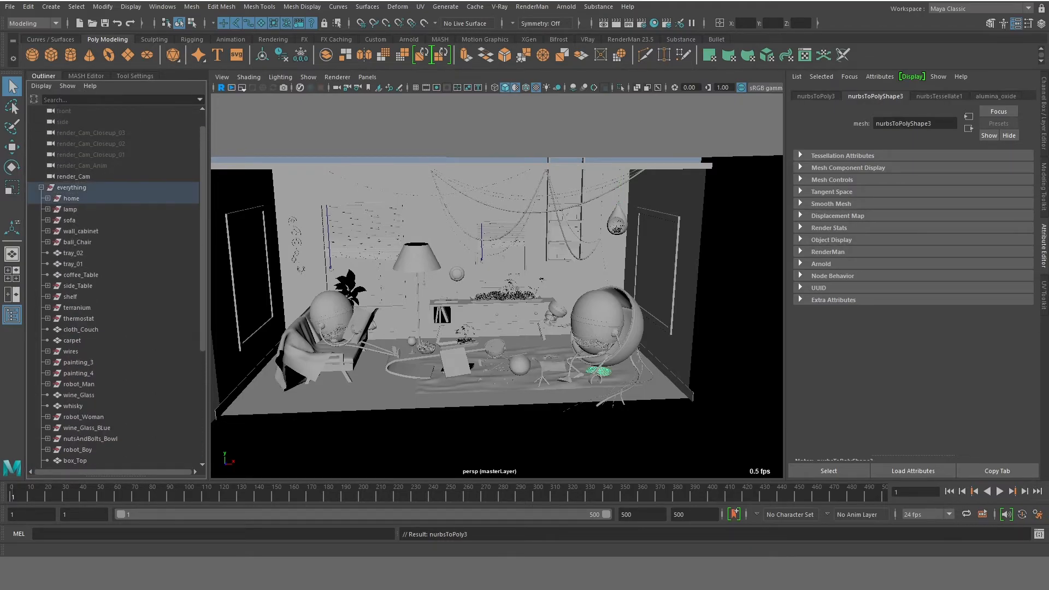
{"action": "scroll", "coordinate": [114, 284], "scroll_direction": "down", "scroll_amount": 5}
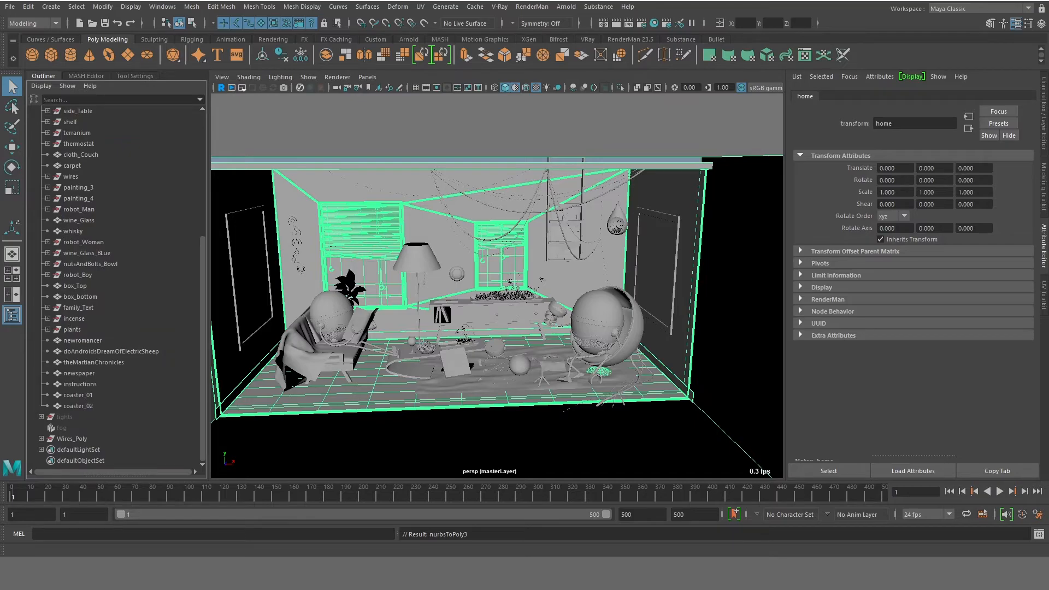
Step: Filter the Outliner to show only NURBS objects
{"action": "scroll", "coordinate": [115, 284], "scroll_direction": "up", "scroll_amount": 6}
{"action": "left_click", "coordinate": [67, 86]}
{"action": "mouse_move", "coordinate": [115, 105]}
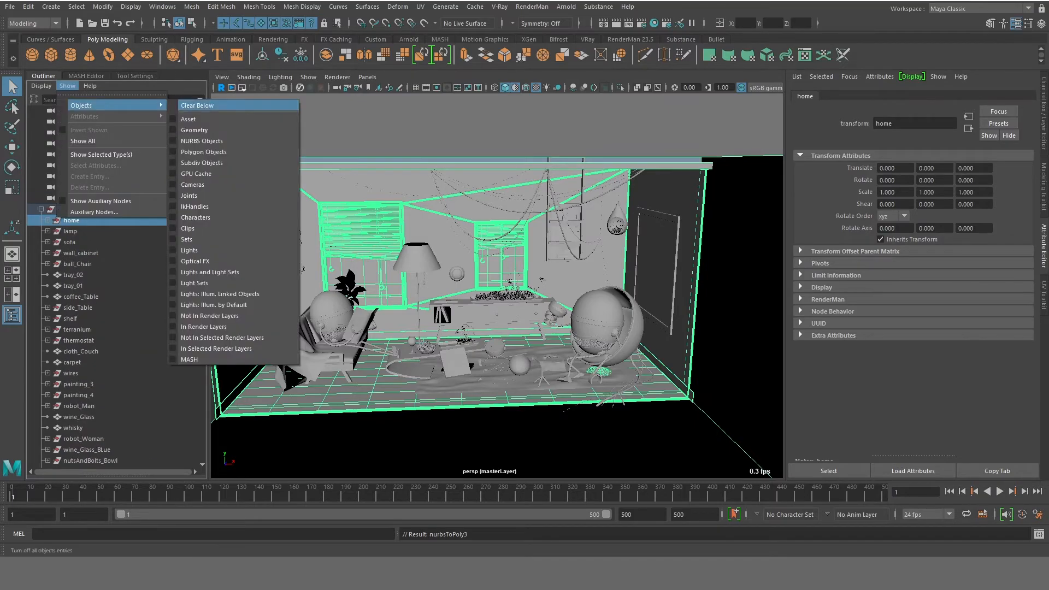
{"action": "left_click", "coordinate": [203, 152]}
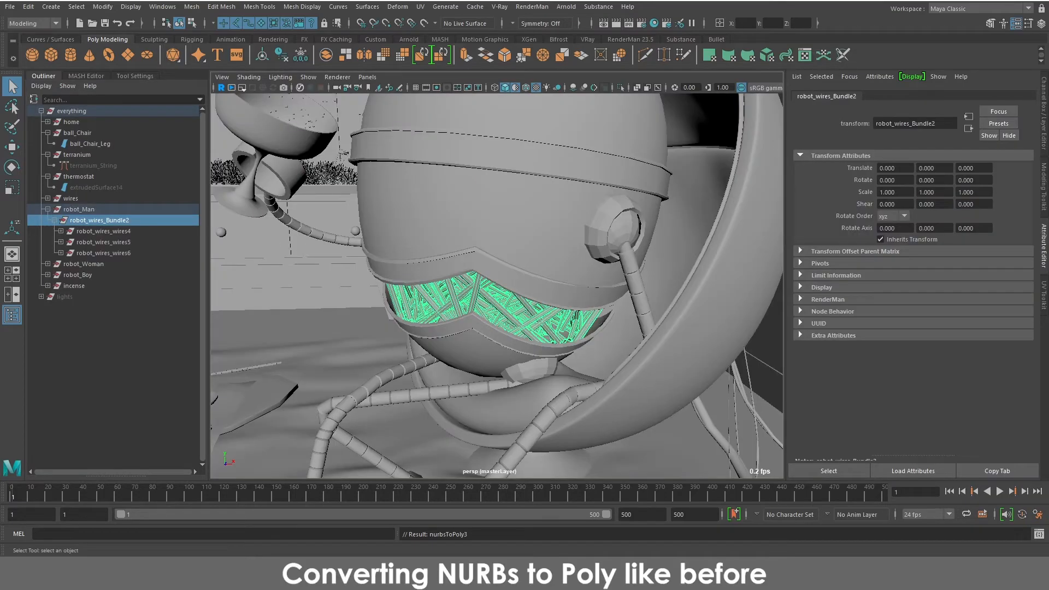
Step: Convert the NURBS wires in robot_wires_Bundle2, robot_wires_Bundle3 and robot_wires_Bundle4 to polygons
{"action": "scroll", "coordinate": [497, 284], "scroll_direction": "down", "scroll_amount": 5}
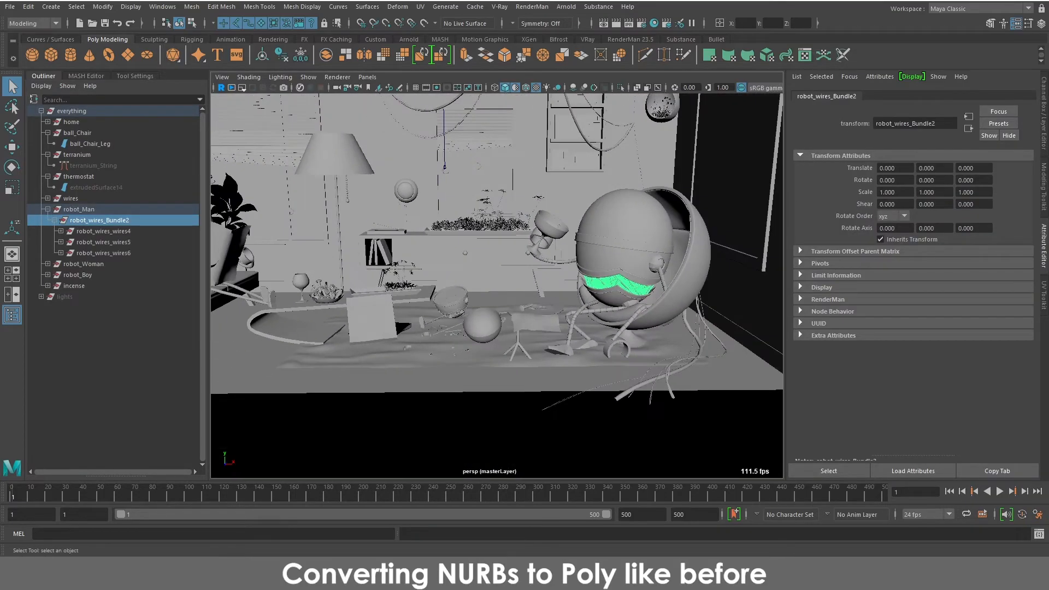
{"action": "left_click", "coordinate": [99, 275], "text": "ctrl"}
{"action": "left_click", "coordinate": [47, 285]}
{"action": "left_click", "coordinate": [99, 297], "text": "ctrl"}
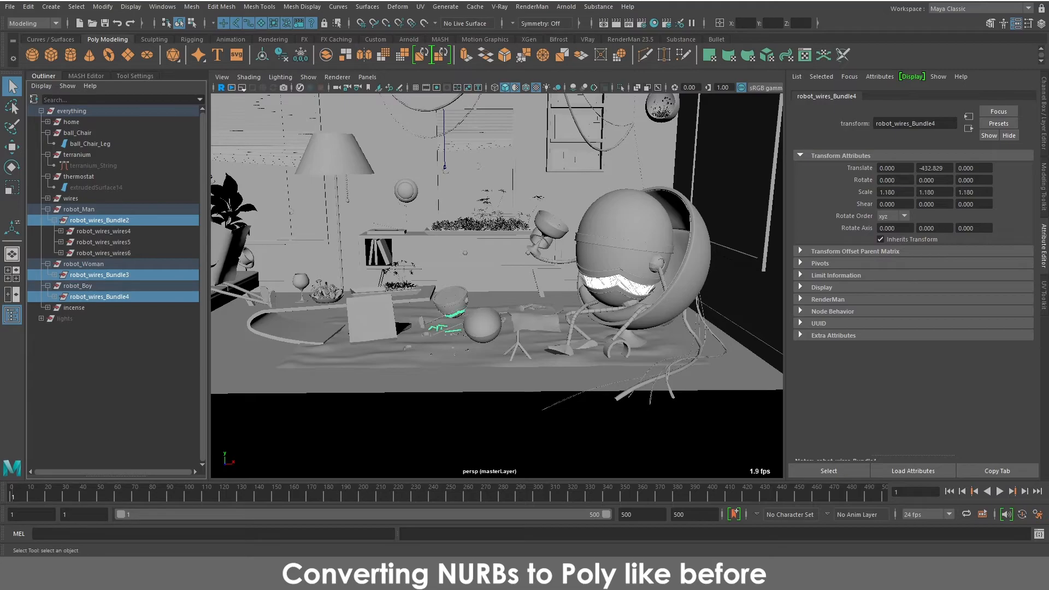
{"action": "scroll", "coordinate": [497, 284], "scroll_direction": "up", "scroll_amount": 4}
{"action": "left_click_drag", "start_coordinate": [491, 230], "coordinate": [496, 327], "text": "alt"}
{"action": "left_click", "coordinate": [102, 6]}
{"action": "left_click", "coordinate": [265, 272]}
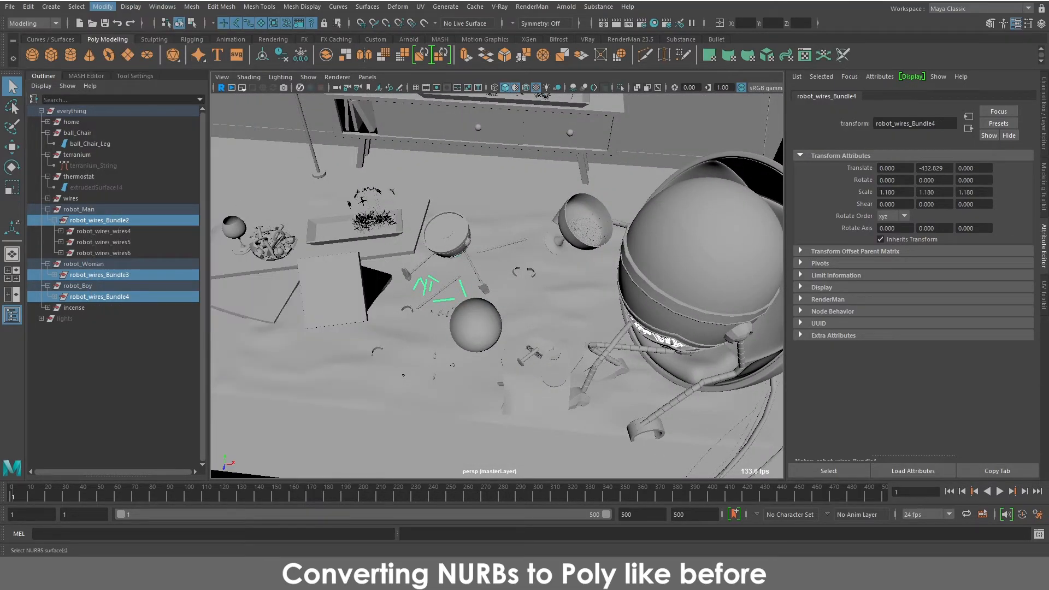
Step: Clear the Outliner's NURBS object filter and group the converted robot wire meshes
{"action": "left_click", "coordinate": [67, 86]}
{"action": "mouse_move", "coordinate": [83, 106]}
{"action": "left_click", "coordinate": [196, 106]}
{"action": "scroll", "coordinate": [115, 273], "scroll_direction": "down", "scroll_amount": 14}
{"action": "left_click_drag", "start_coordinate": [202, 145], "coordinate": [203, 200]}
{"action": "key", "text": "ctrl+g"}
Step: Rename the new group of converted robot wire meshes to RobotWires
{"action": "double_click", "coordinate": [77, 438]}
{"action": "type", "text": "RobotWires"}
{"action": "key", "text": "Return"}
Step: Move the Wires_Poly and RobotWires groups into the everything group
{"action": "left_click", "coordinate": [71, 427], "text": "ctrl"}
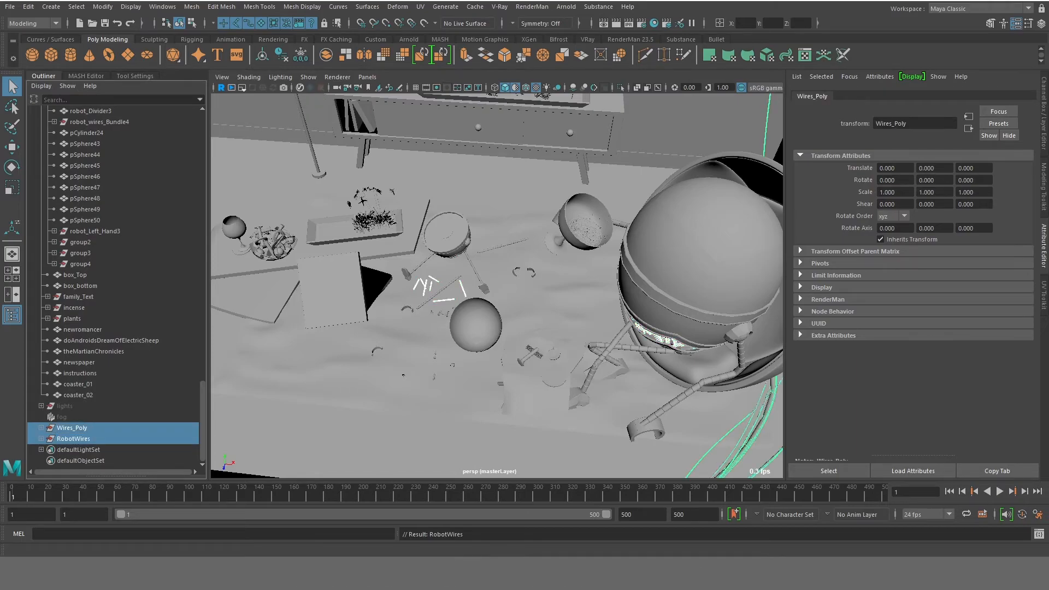
{"action": "middle_click_drag", "start_coordinate": [72, 431], "coordinate": [109, 400]}
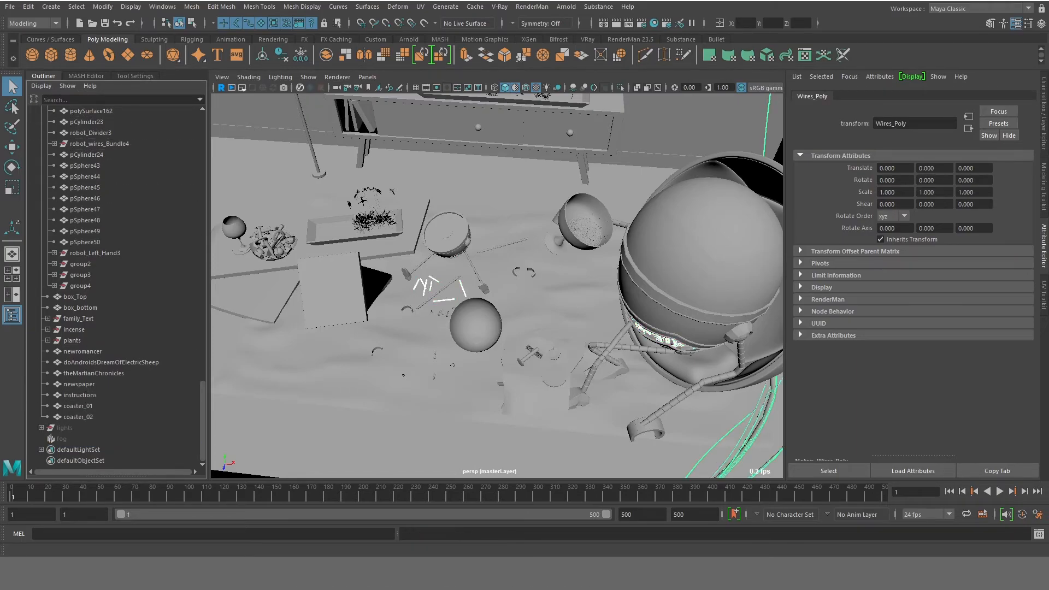
{"action": "left_click_drag", "start_coordinate": [203, 421], "coordinate": [203, 152]}
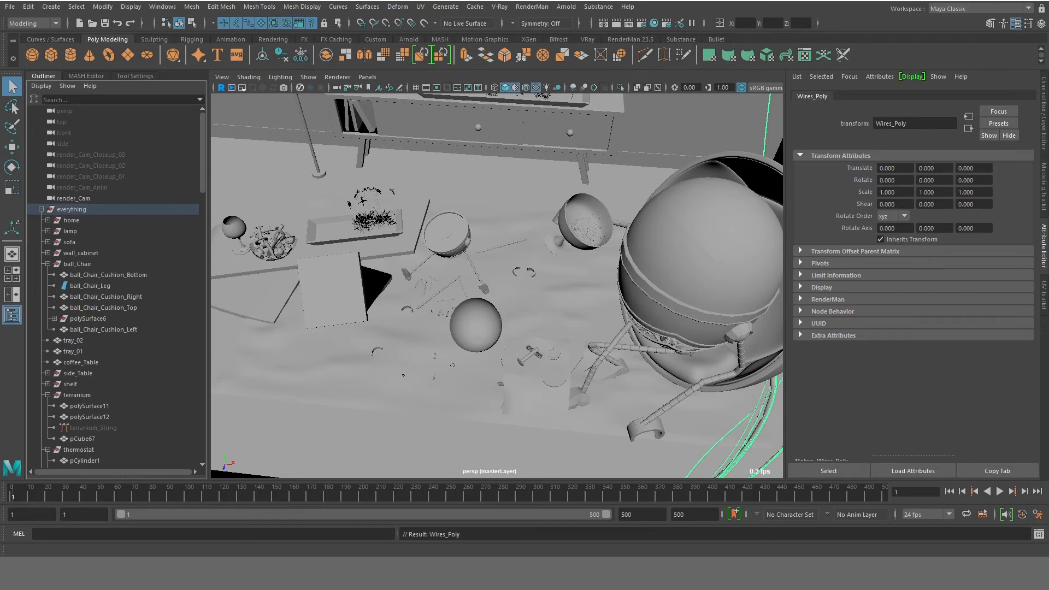
Step: Filter the Outliner to NURBS objects and hide robot_wires_Bundle2, robot_wires_Bundle3 and robot_wires_Bundle4
{"action": "left_click", "coordinate": [67, 86]}
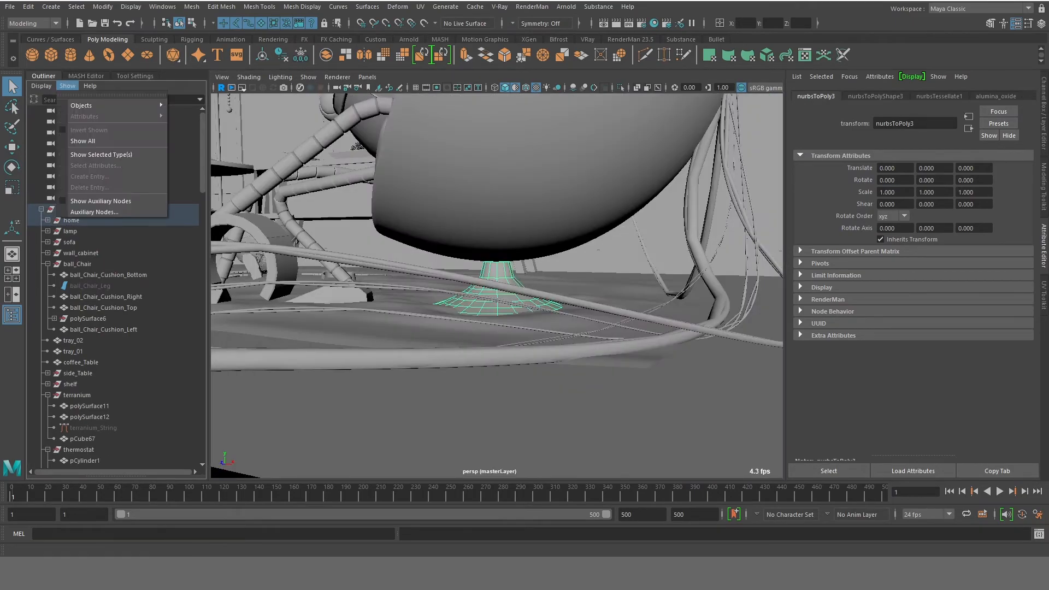
{"action": "mouse_move", "coordinate": [114, 105]}
{"action": "left_click", "coordinate": [194, 129]}
{"action": "left_click", "coordinate": [99, 220]}
{"action": "key", "text": "ctrl+h"}
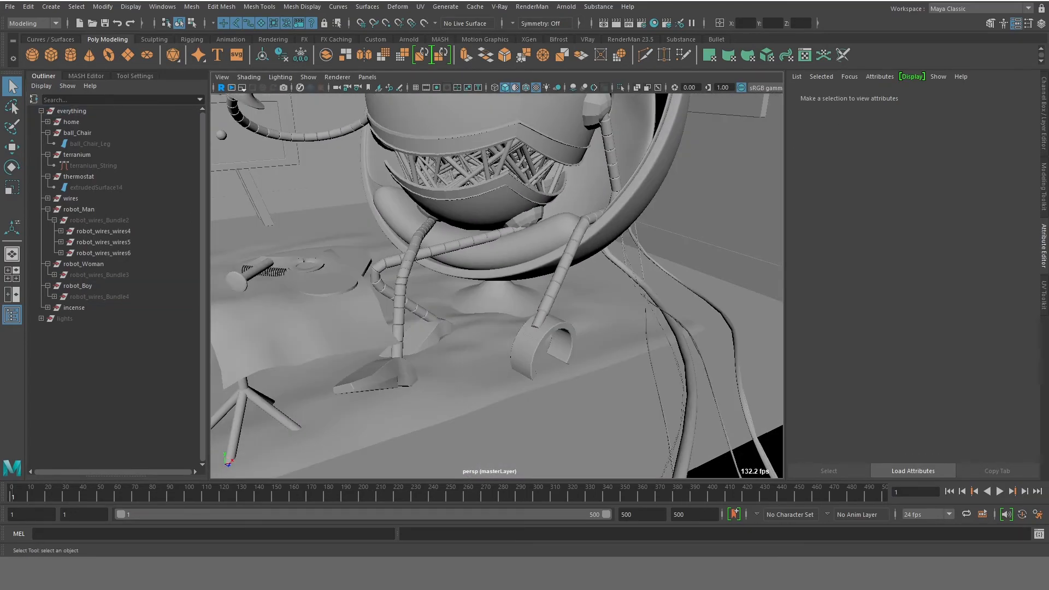
Step: Convert the incense group's incense_Stick to polygons and hide the original NURBS surface
{"action": "left_click", "coordinate": [74, 308]}
{"action": "key", "text": "f"}
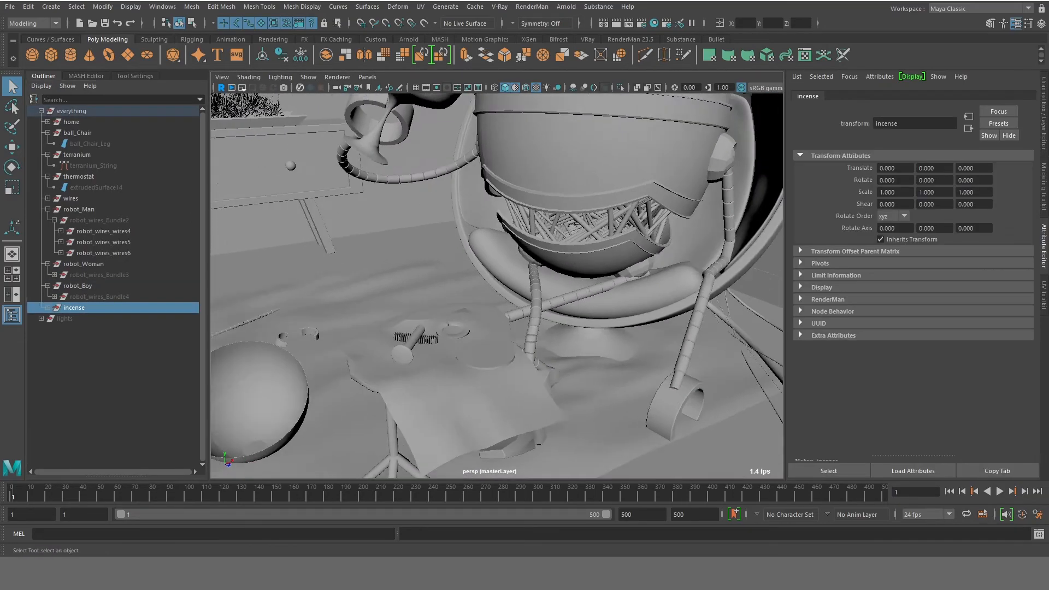
{"action": "left_click_drag", "start_coordinate": [497, 306], "coordinate": [470, 287], "text": "alt"}
{"action": "left_click", "coordinate": [47, 308]}
{"action": "left_click", "coordinate": [89, 318]}
{"action": "left_click", "coordinate": [103, 7]}
{"action": "mouse_move", "coordinate": [142, 271]}
{"action": "left_click", "coordinate": [262, 264]}
{"action": "key", "text": "ctrl+h"}
Step: Clear the Outliner's NURBS object filter so all object types are listed
{"action": "left_click", "coordinate": [67, 85]}
{"action": "left_click", "coordinate": [489, 271]}
{"action": "left_click", "coordinate": [85, 76]}
{"action": "left_click", "coordinate": [43, 76]}
{"action": "left_click", "coordinate": [67, 86]}
{"action": "mouse_move", "coordinate": [83, 104]}
{"action": "left_click", "coordinate": [206, 151]}
Step: Move nurbsToPoly471 into the incense group, then collapse the incense and everything groups
{"action": "scroll", "coordinate": [126, 273], "scroll_direction": "down", "scroll_amount": 20}
{"action": "middle_click_drag", "start_coordinate": [79, 439], "coordinate": [75, 340]}
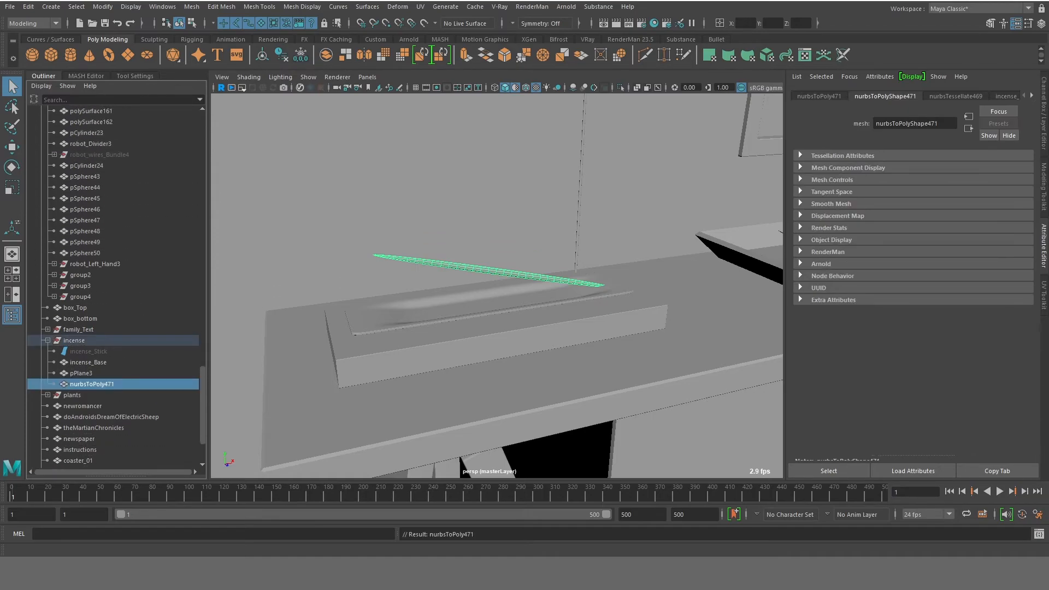
{"action": "left_click", "coordinate": [47, 341]}
{"action": "scroll", "coordinate": [47, 333], "scroll_direction": "up", "scroll_amount": 20}
{"action": "left_click", "coordinate": [41, 209]}
Step: Hide the Paint Effects strokes strokeRosemary1 through strokeGroundCover1 in the plants group
{"action": "key", "text": "a"}
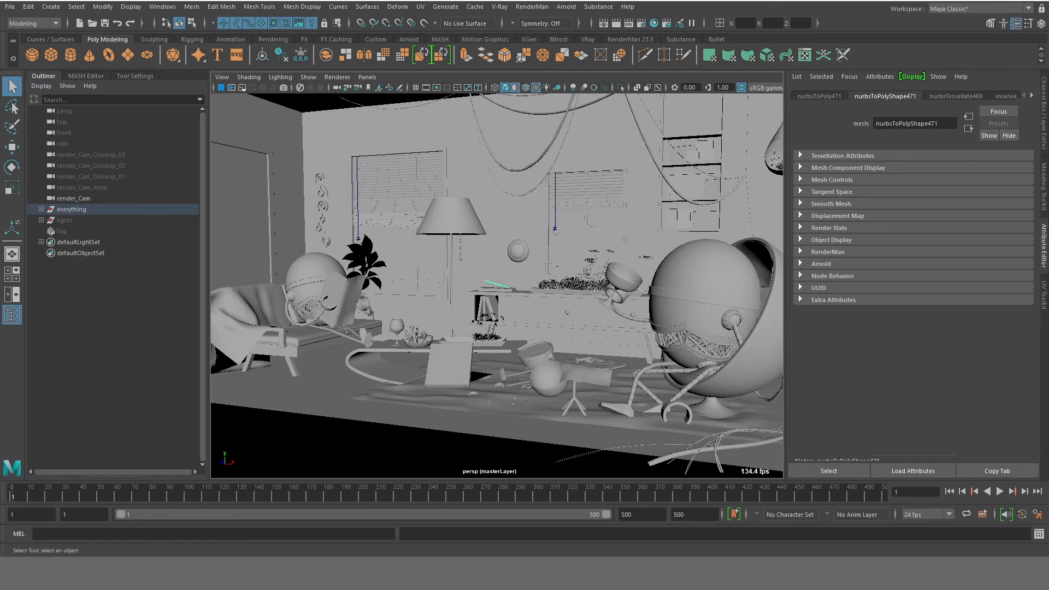
{"action": "key", "text": "f"}
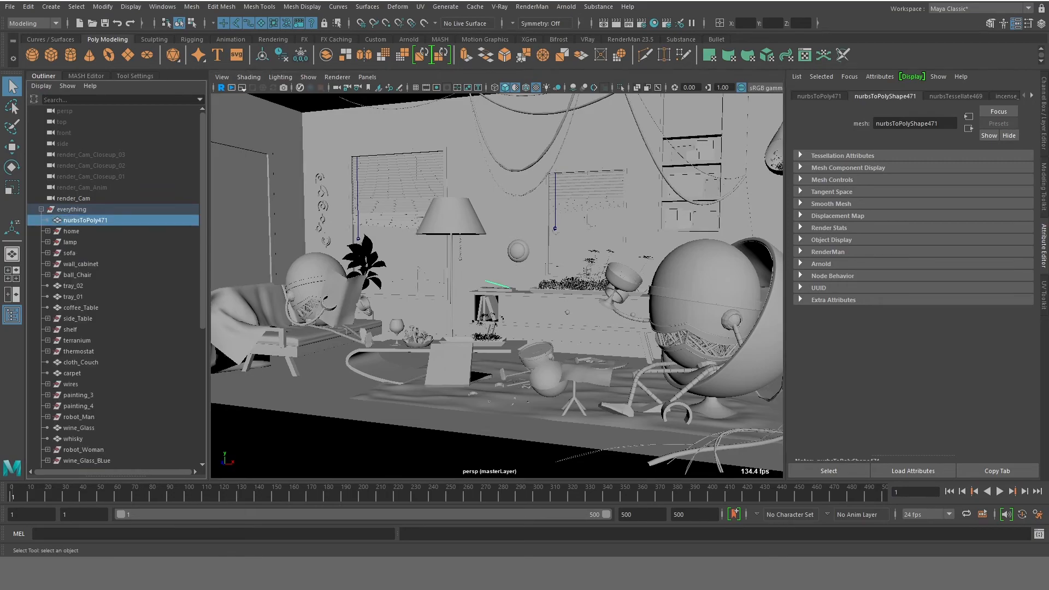
{"action": "scroll", "coordinate": [115, 284], "scroll_direction": "down", "scroll_amount": 7}
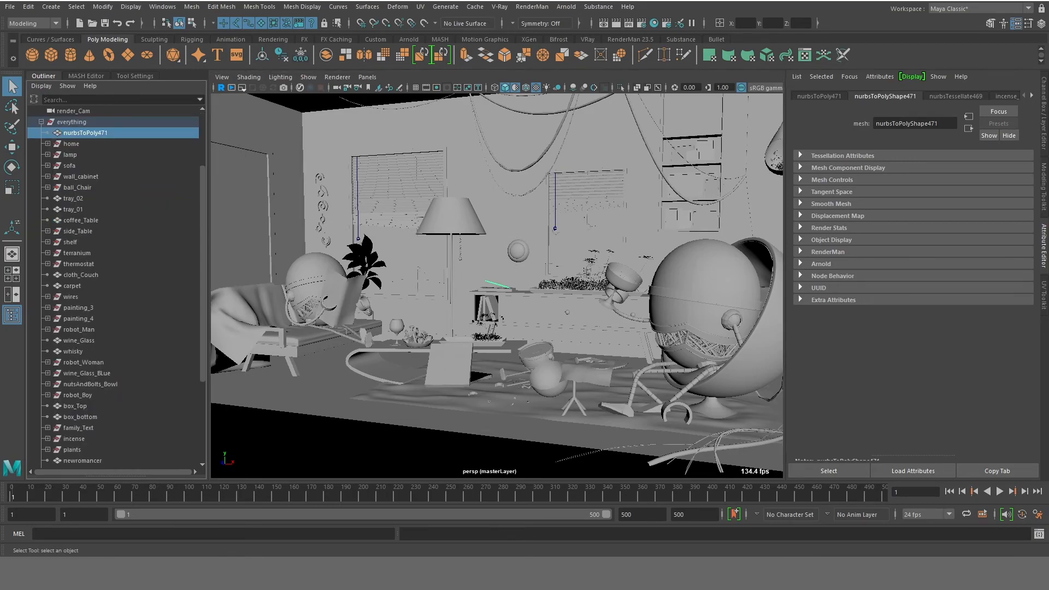
{"action": "left_click", "coordinate": [71, 318]}
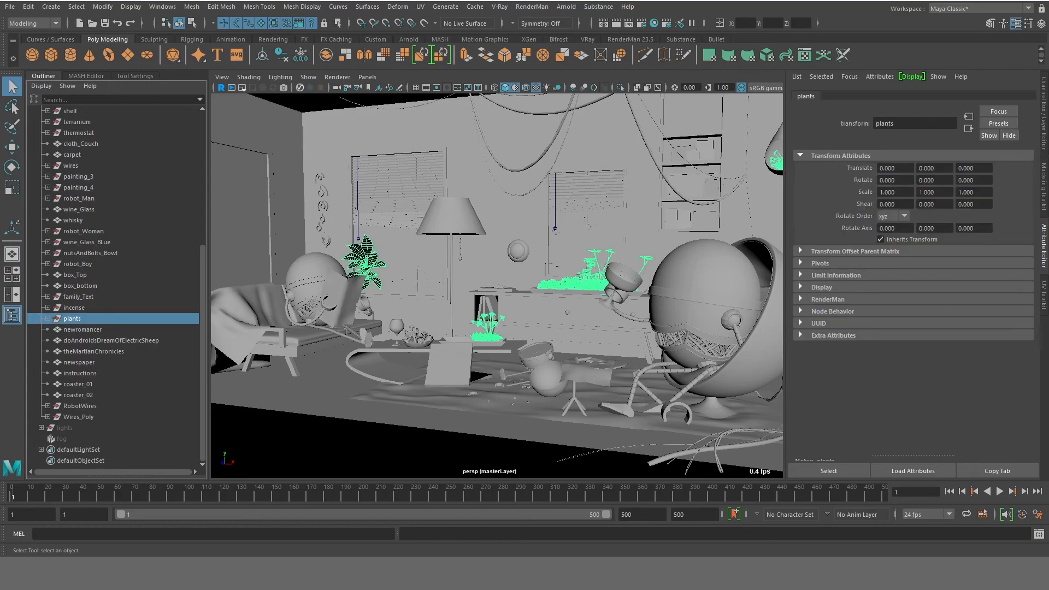
{"action": "left_click", "coordinate": [47, 319]}
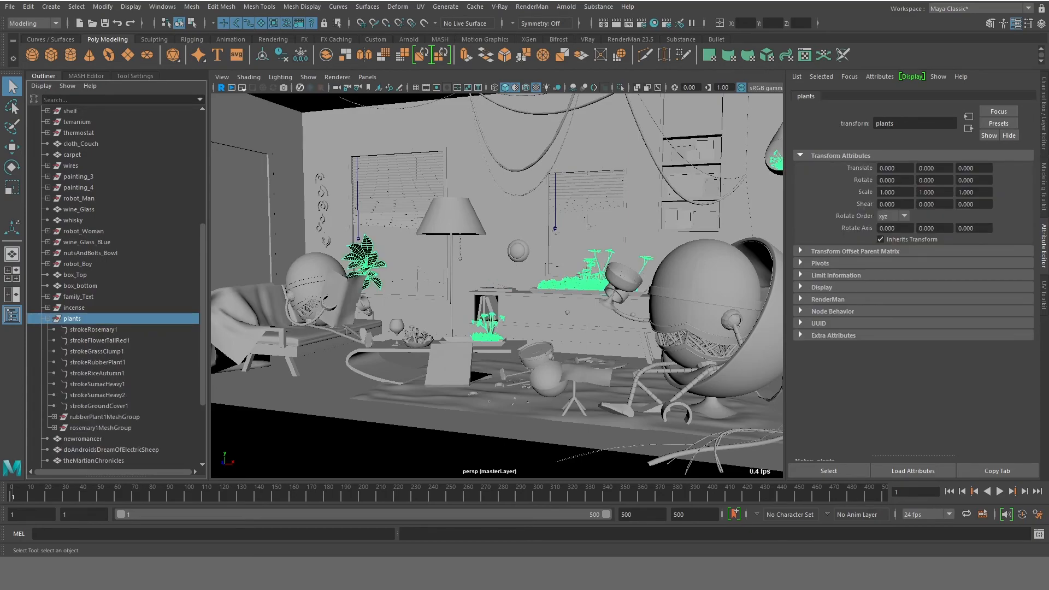
{"action": "left_click", "coordinate": [93, 329]}
{"action": "left_click", "coordinate": [99, 406], "text": "shift"}
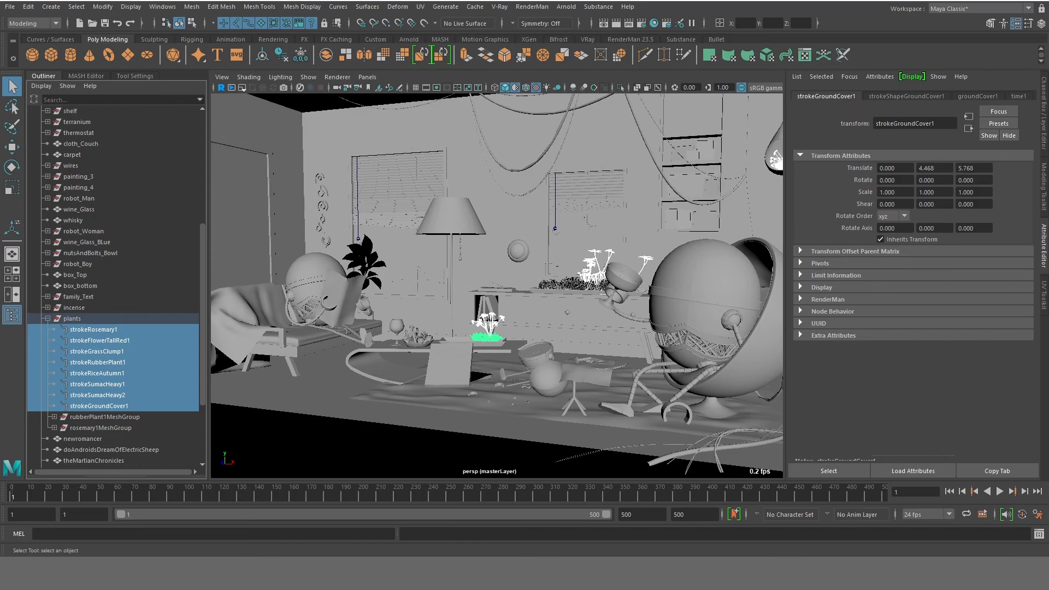
{"action": "key", "text": "ctrl+h"}
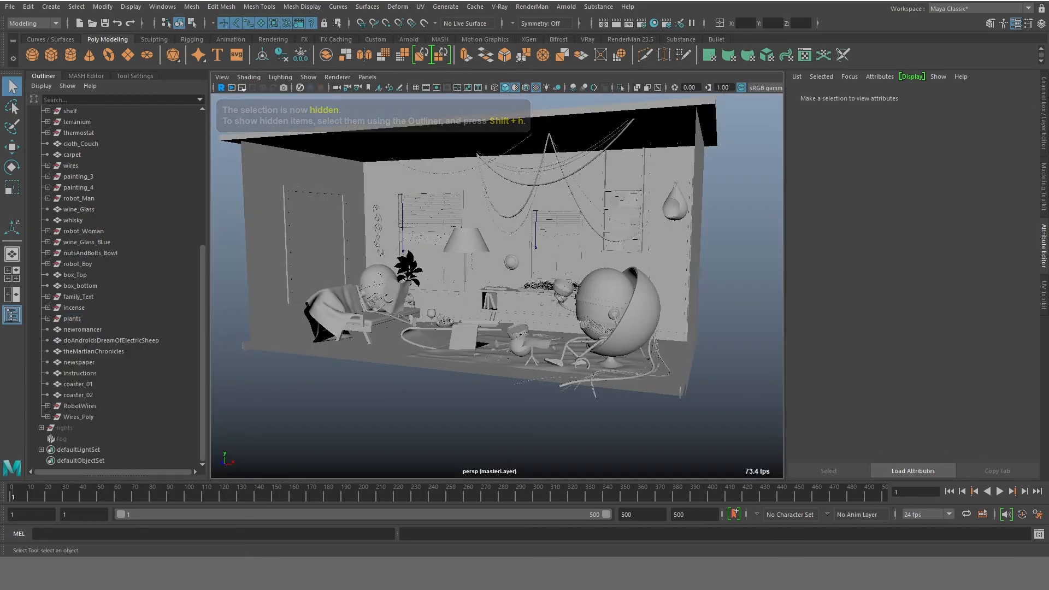